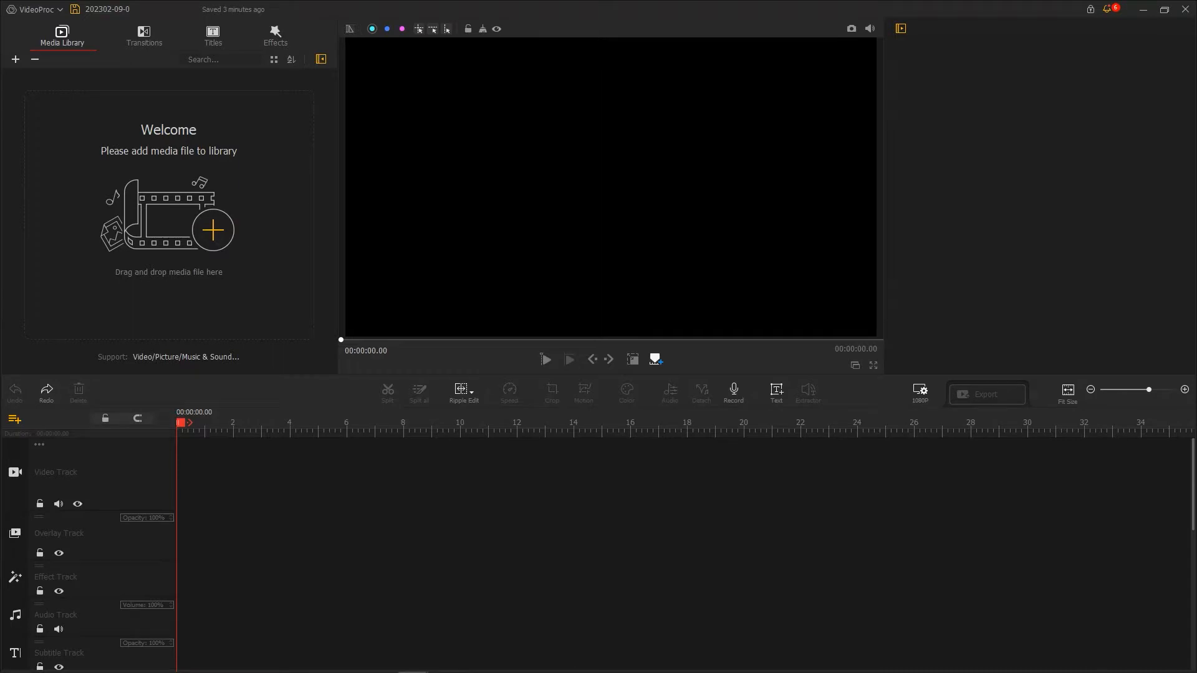
- Import the three video clips and the music file into the media library and place the music at the start of the audio track
{"action": "left_click_drag", "start_coordinate": [1030, 22], "coordinate": [229, 202]}
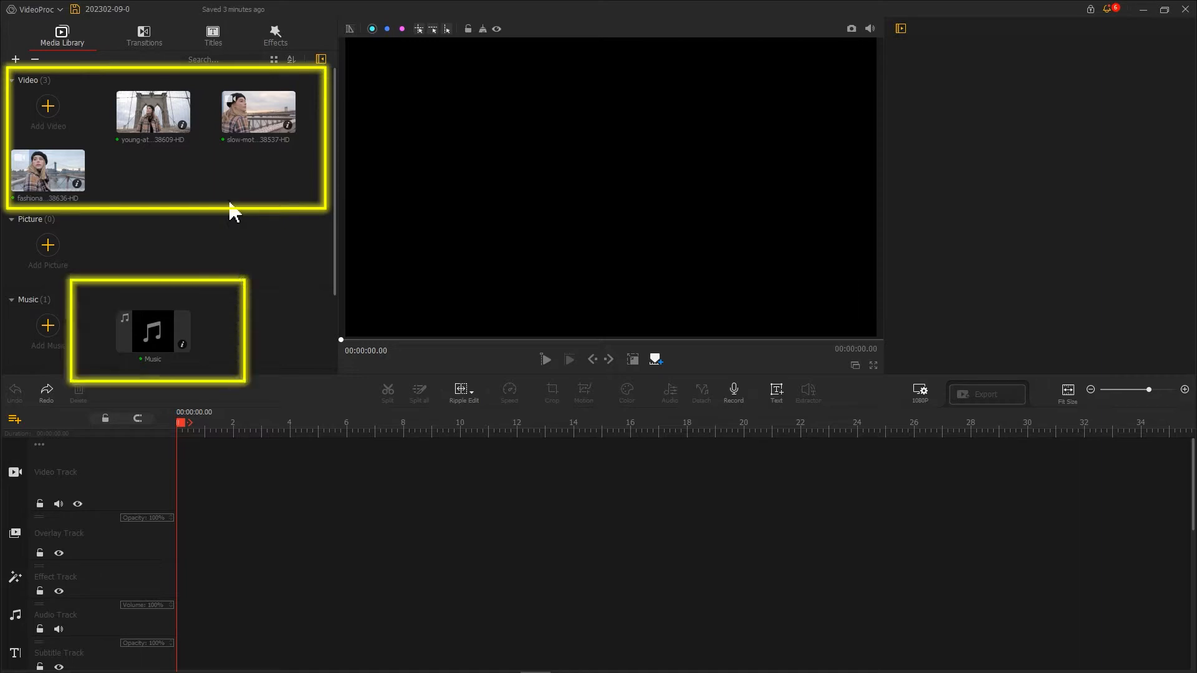
{"action": "left_click_drag", "start_coordinate": [152, 337], "coordinate": [183, 540]}
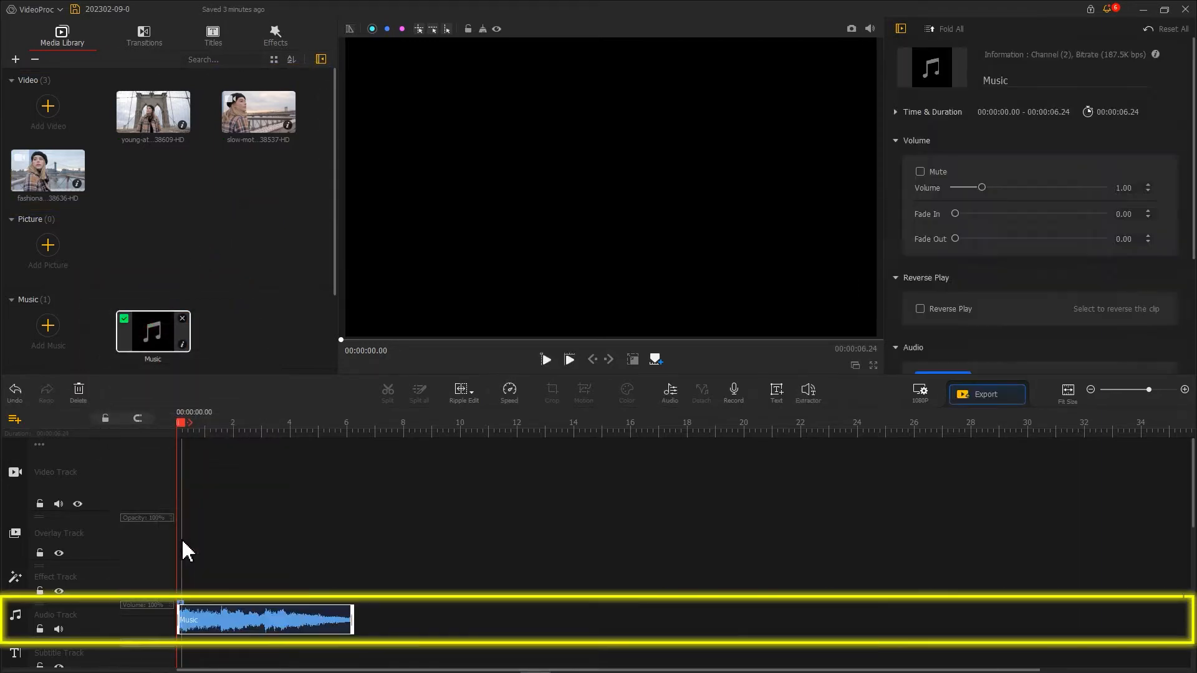
- Add timeline markers on the two later beats of the music, at 00:00:01.60 and 00:00:03.13
{"action": "left_click_drag", "start_coordinate": [286, 429], "coordinate": [682, 429]}
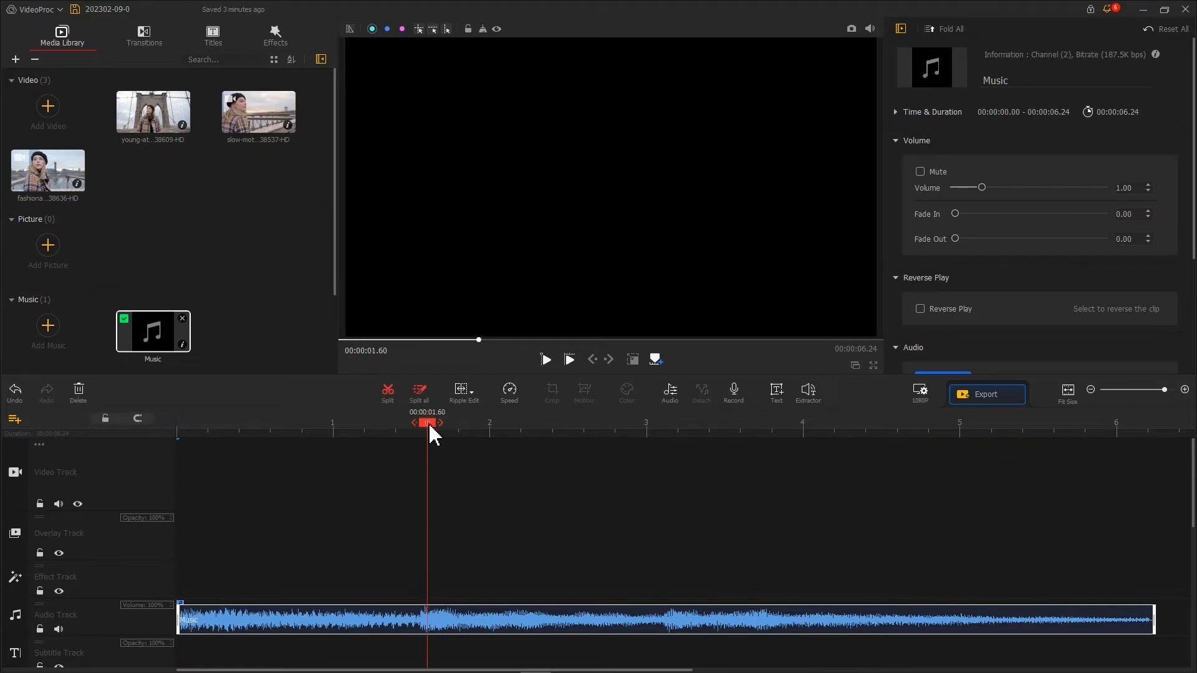
{"action": "left_click_drag", "start_coordinate": [428, 421], "coordinate": [662, 424]}
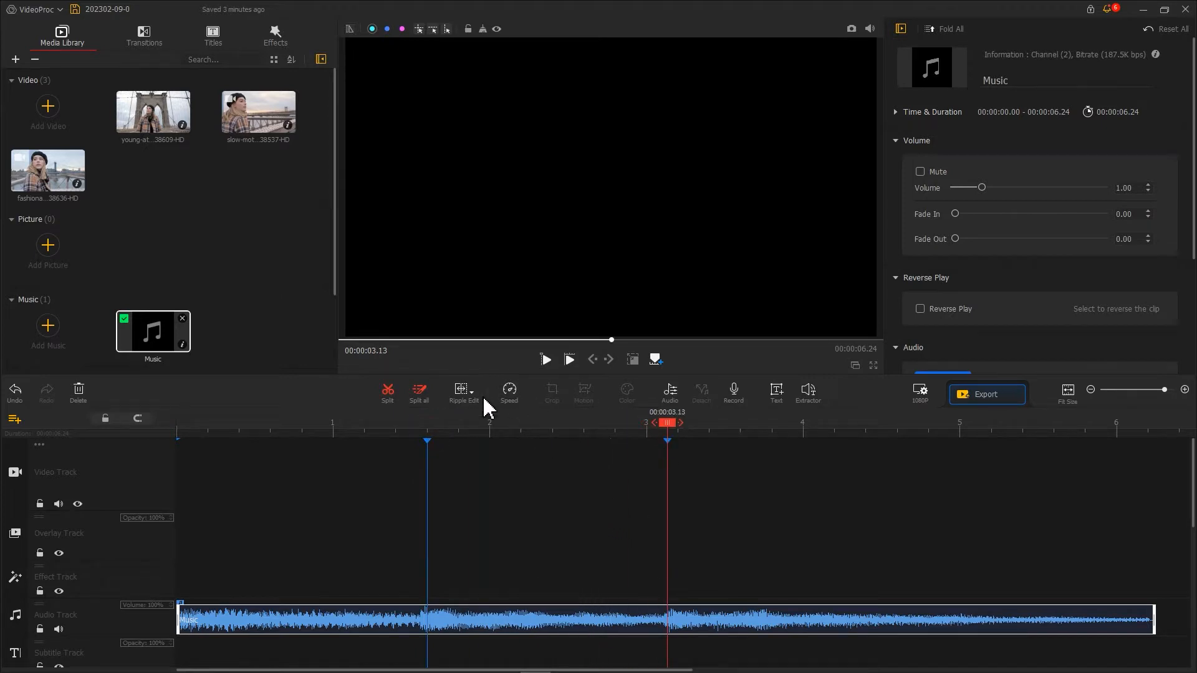
- Place the front-facing Brooklyn Bridge clip at the start of the video track and trim its end to the first marker
{"action": "left_click_drag", "start_coordinate": [168, 130], "coordinate": [203, 467]}
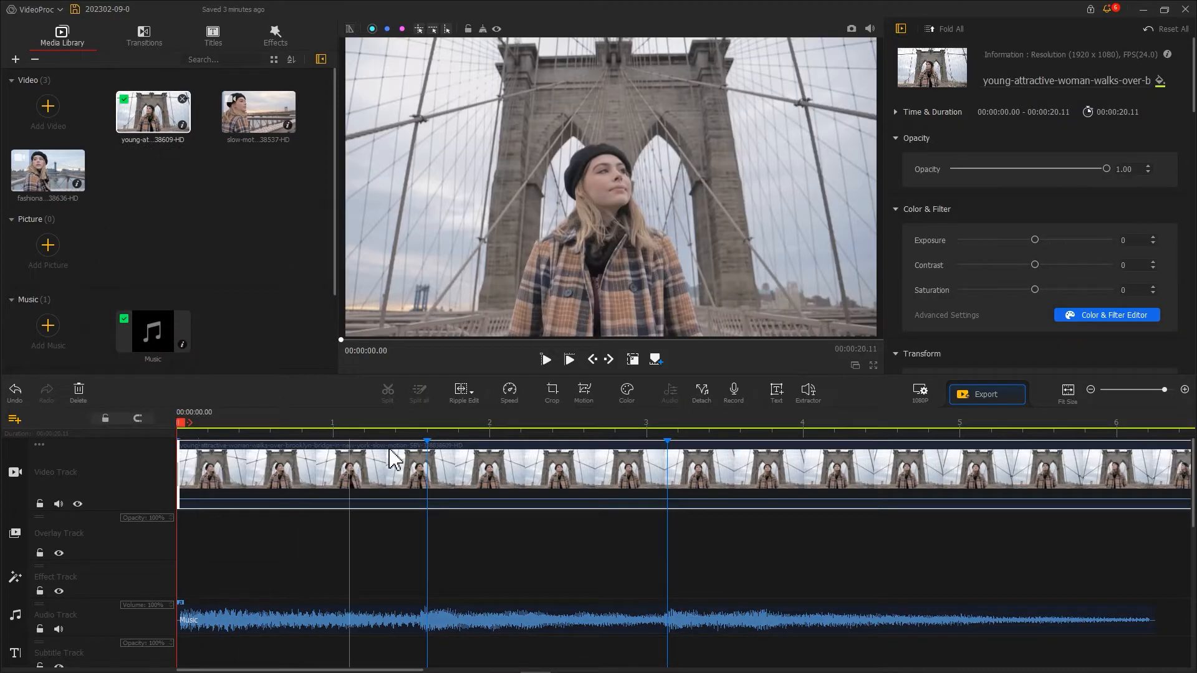
{"action": "scroll", "coordinate": [527, 444], "scroll_direction": "down", "scroll_amount": 8}
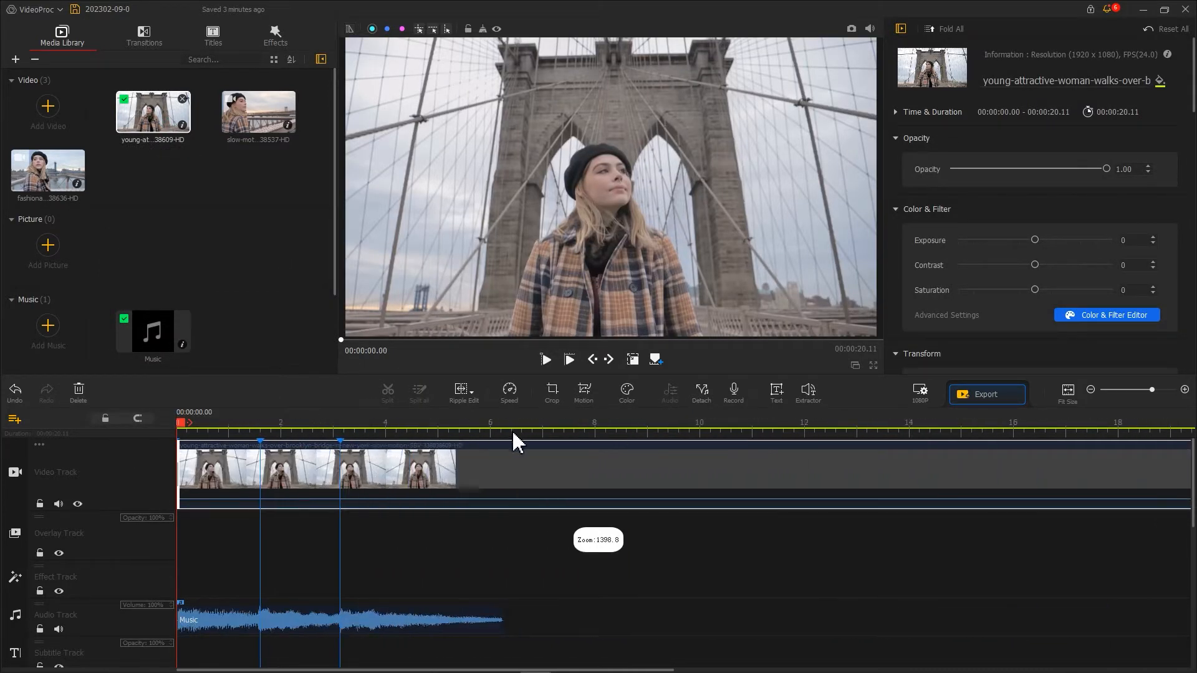
{"action": "scroll", "coordinate": [555, 444], "scroll_direction": "down", "scroll_amount": 4}
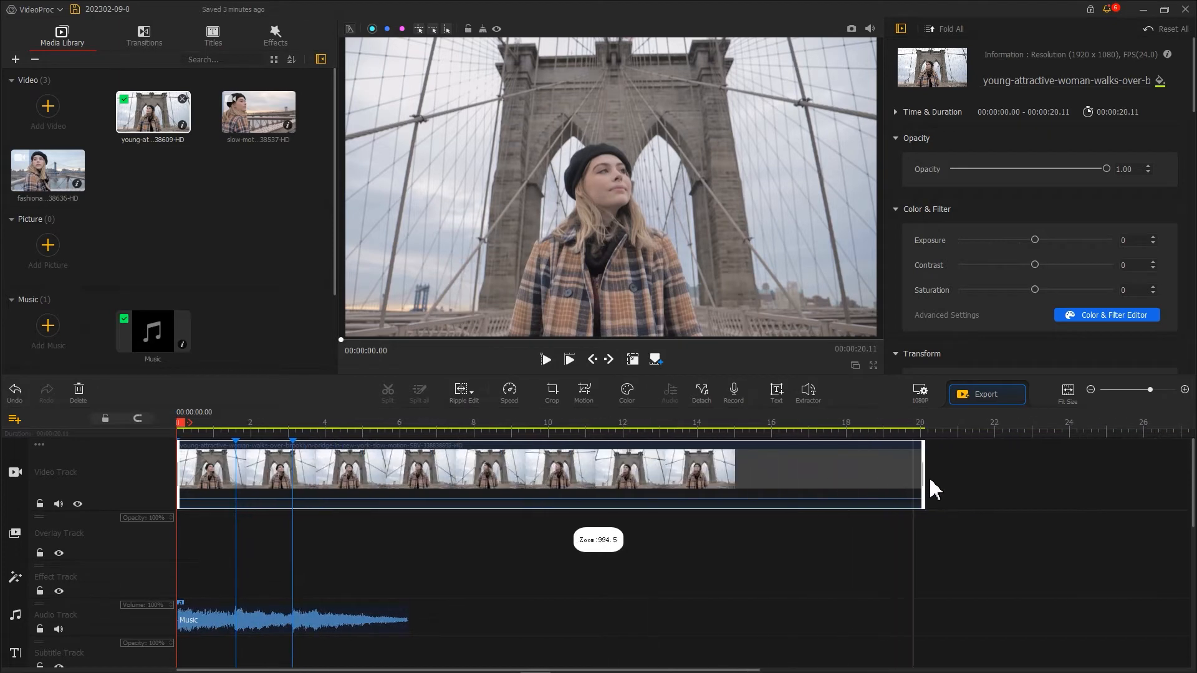
{"action": "left_click_drag", "start_coordinate": [924, 477], "coordinate": [471, 468]}
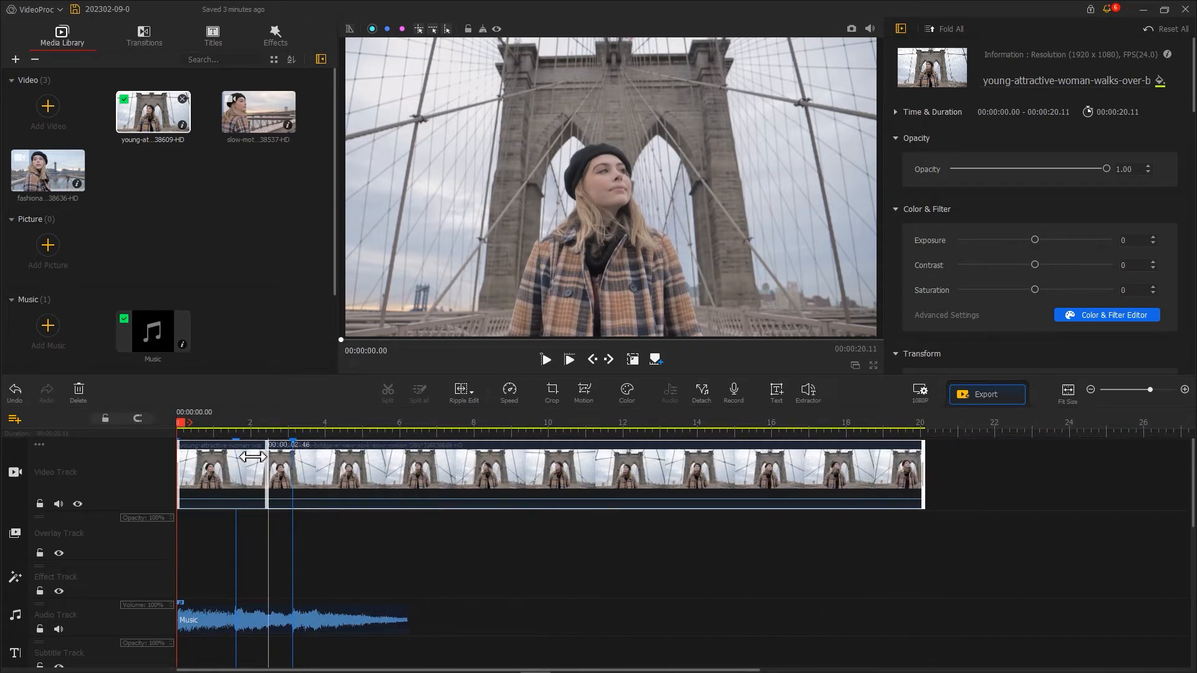
{"action": "left_click_drag", "start_coordinate": [236, 457], "coordinate": [237, 458]}
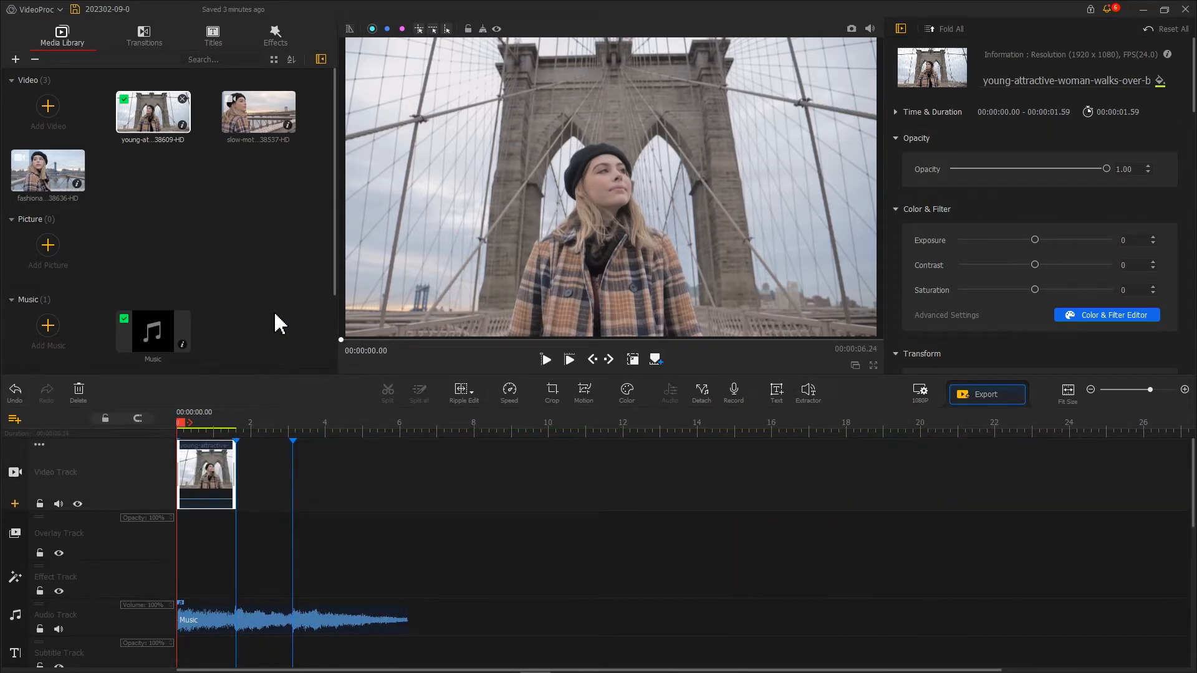
- Append the slow-motion clip trimmed to the second marker and the fashionable-woman clip trimmed to the music's end, and return the playhead to the start
{"action": "left_click_drag", "start_coordinate": [265, 128], "coordinate": [268, 446]}
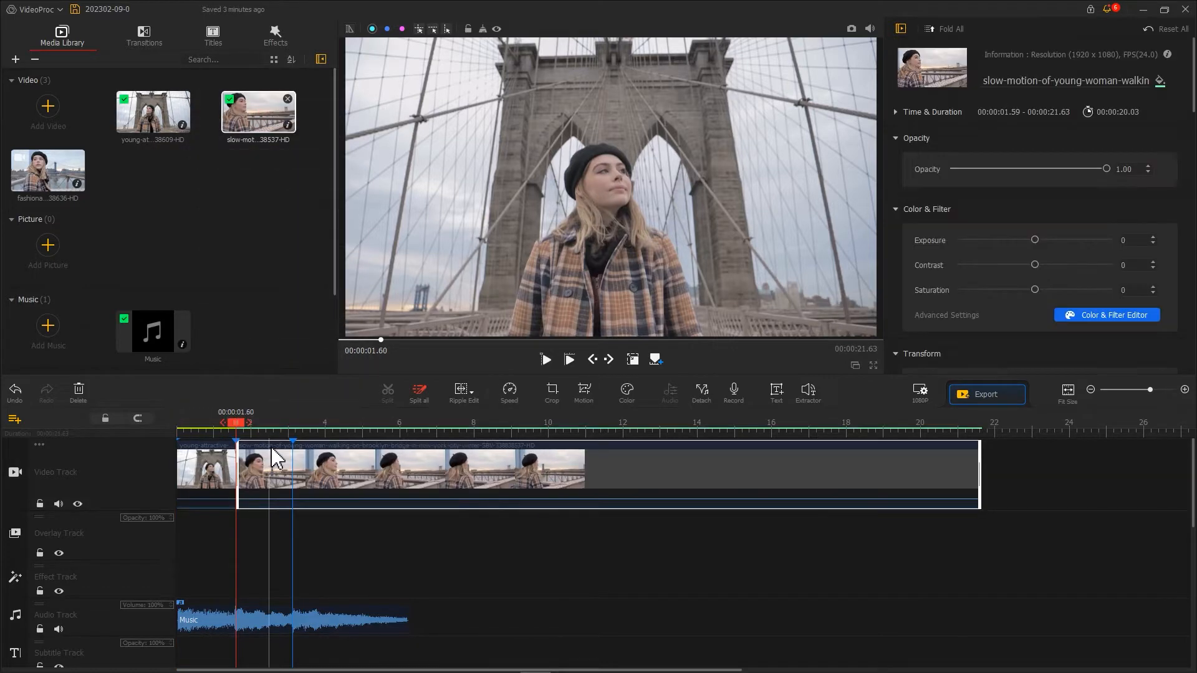
{"action": "left_click_drag", "start_coordinate": [977, 465], "coordinate": [293, 461]}
{"action": "left_click_drag", "start_coordinate": [50, 175], "coordinate": [374, 471]}
{"action": "left_click_drag", "start_coordinate": [855, 474], "coordinate": [409, 460]}
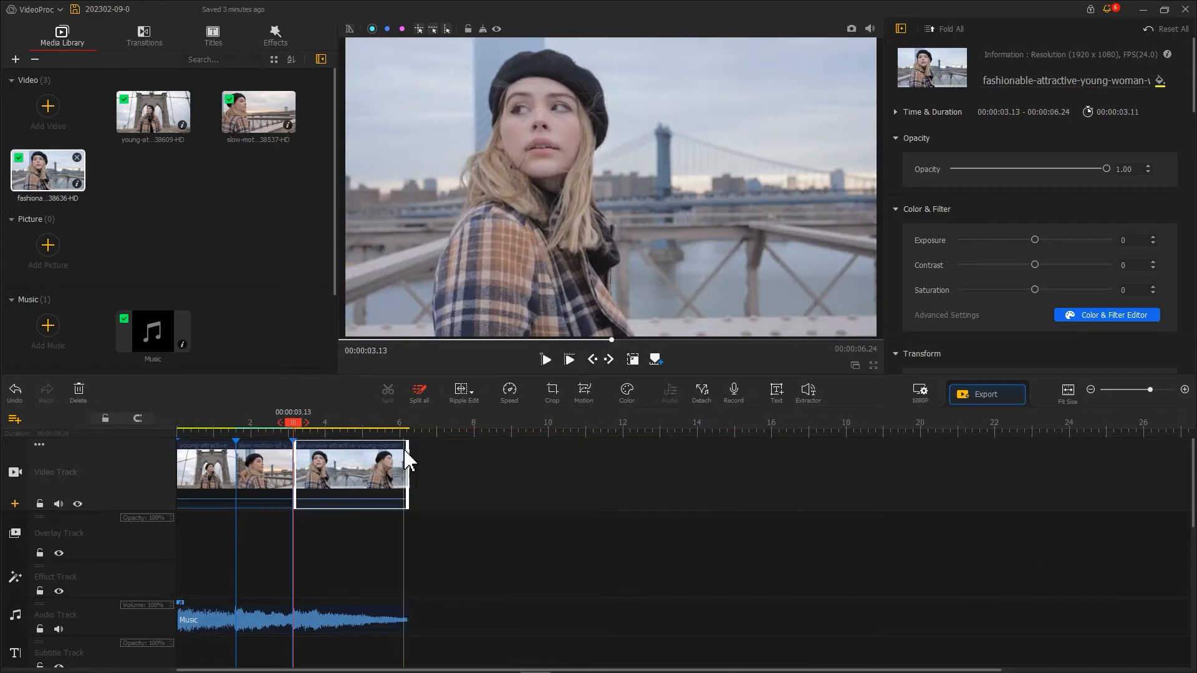
{"action": "left_click_drag", "start_coordinate": [301, 432], "coordinate": [166, 428]}
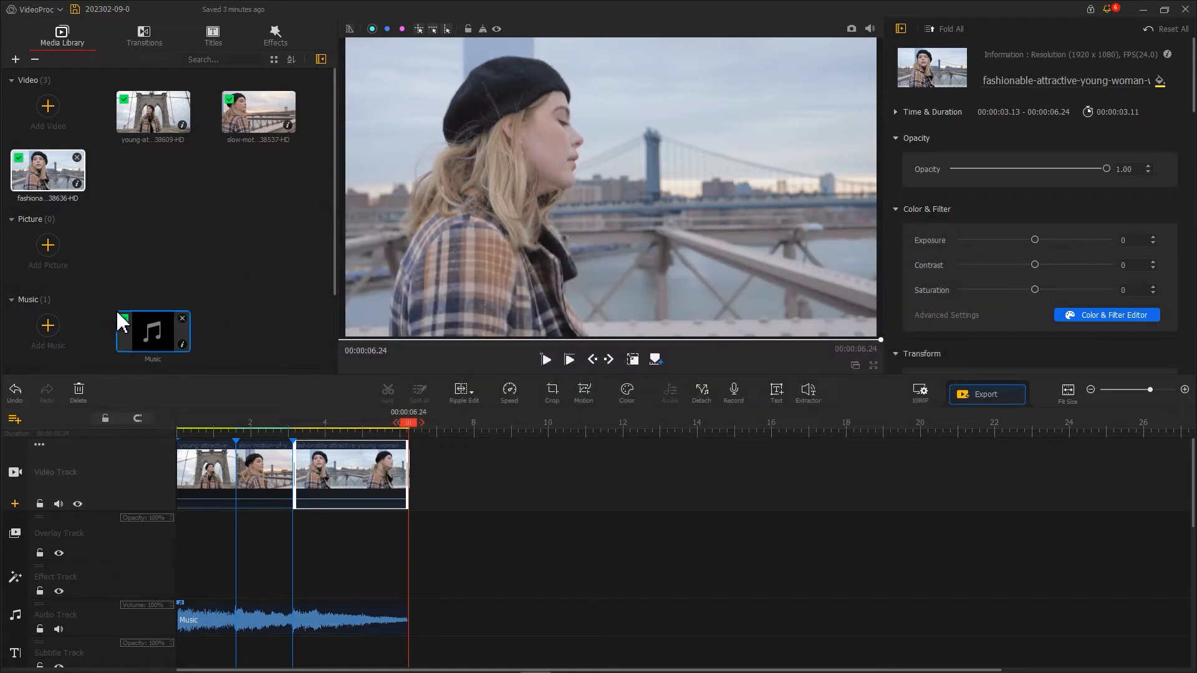
- Add a Wipe Up transition between the first two clips and a Wipe Down between the last two, and return the playhead to the start
{"action": "left_click", "coordinate": [145, 39]}
{"action": "left_click_drag", "start_coordinate": [337, 81], "coordinate": [323, 194]}
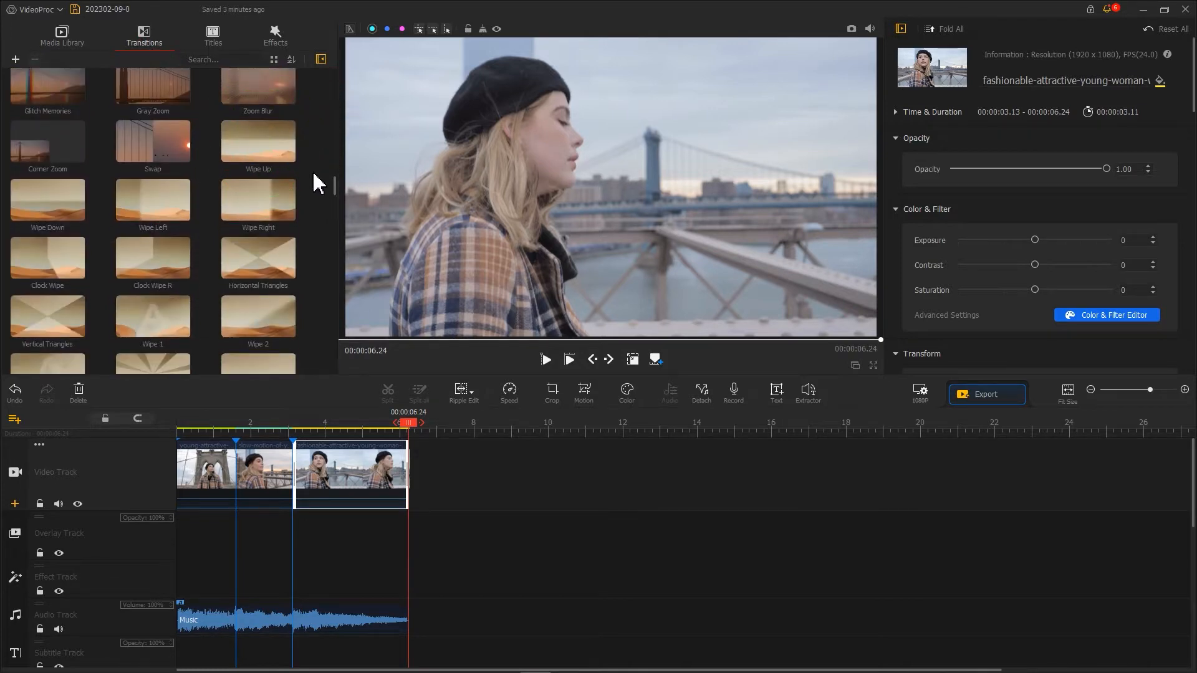
{"action": "left_click_drag", "start_coordinate": [278, 156], "coordinate": [230, 477]}
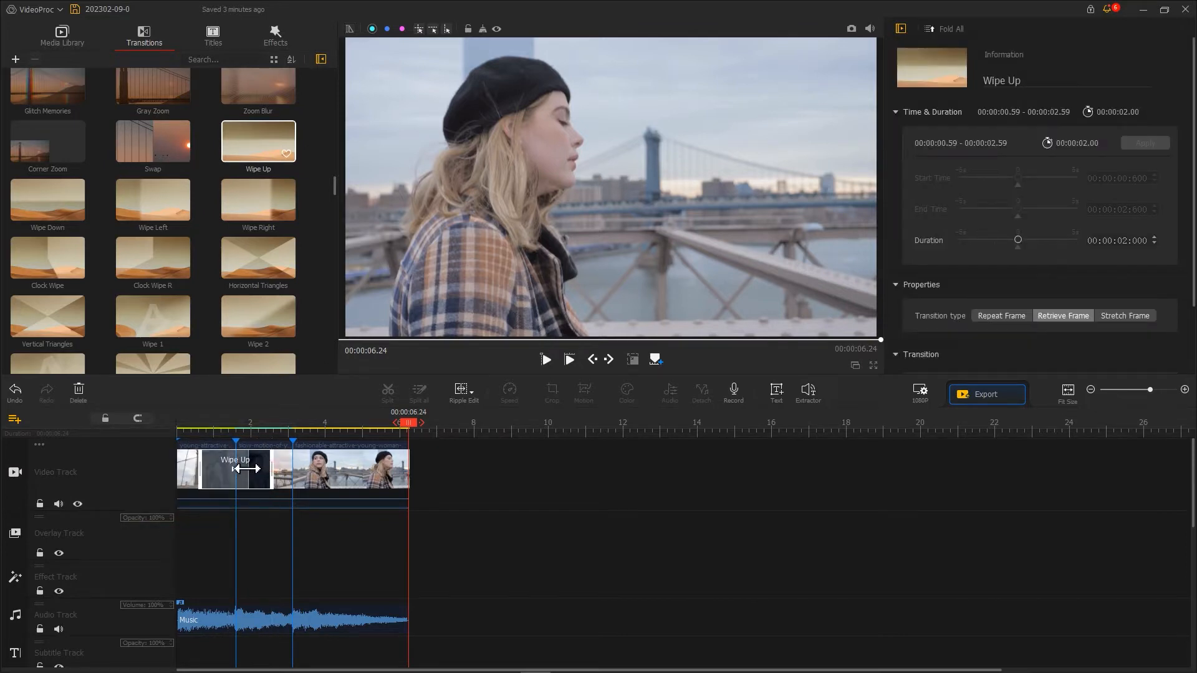
{"action": "left_click", "coordinate": [47, 199]}
{"action": "left_click_drag", "start_coordinate": [48, 199], "coordinate": [292, 469]}
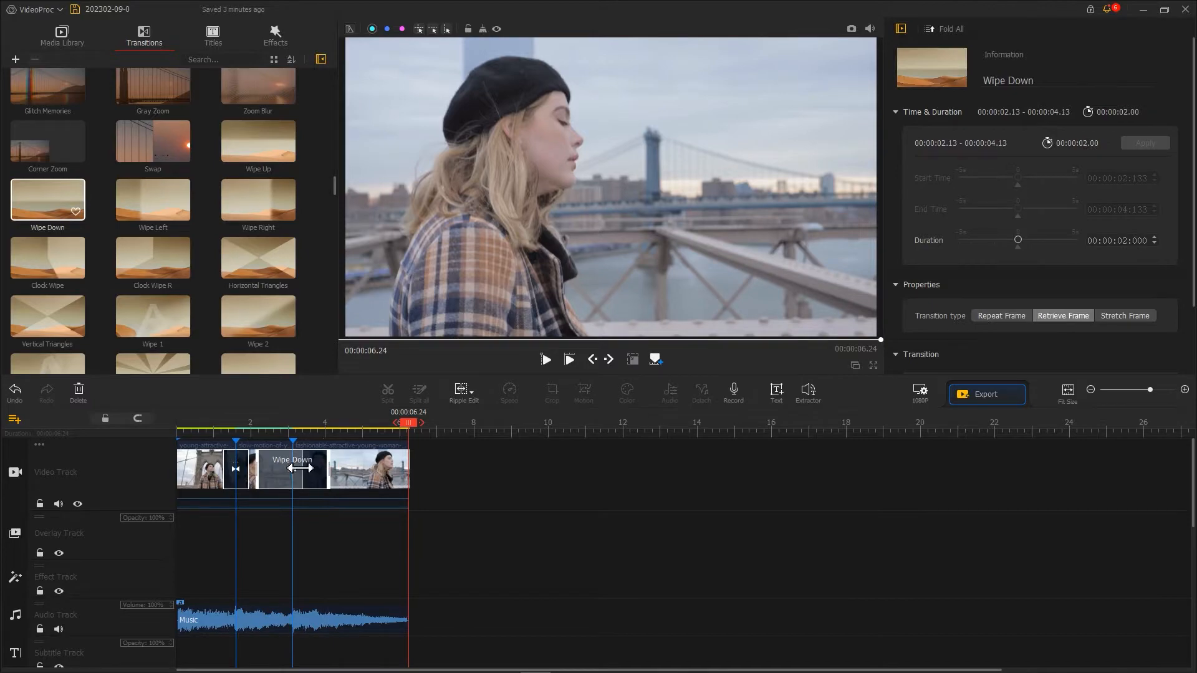
{"action": "left_click_drag", "start_coordinate": [411, 422], "coordinate": [182, 431]}
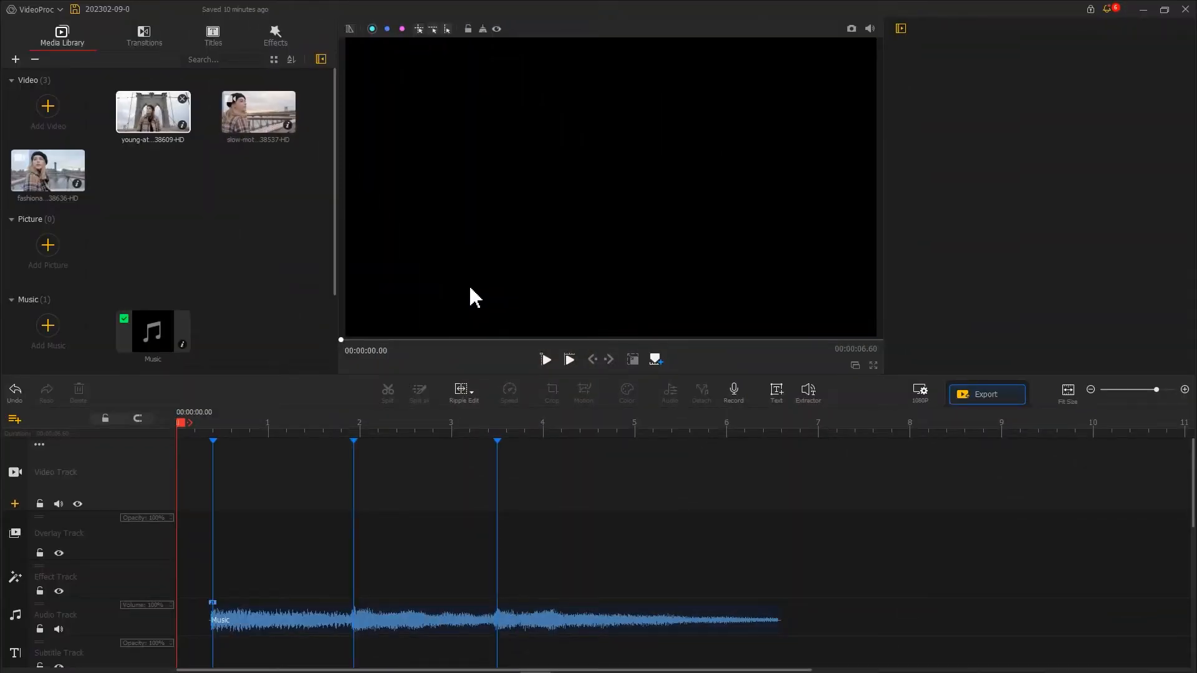
- Place the front-facing Brooklyn Bridge clip at the start of the empty video track and split it at 00:00:00.23 and 00:00:03.26
{"action": "left_click_drag", "start_coordinate": [167, 124], "coordinate": [187, 463]}
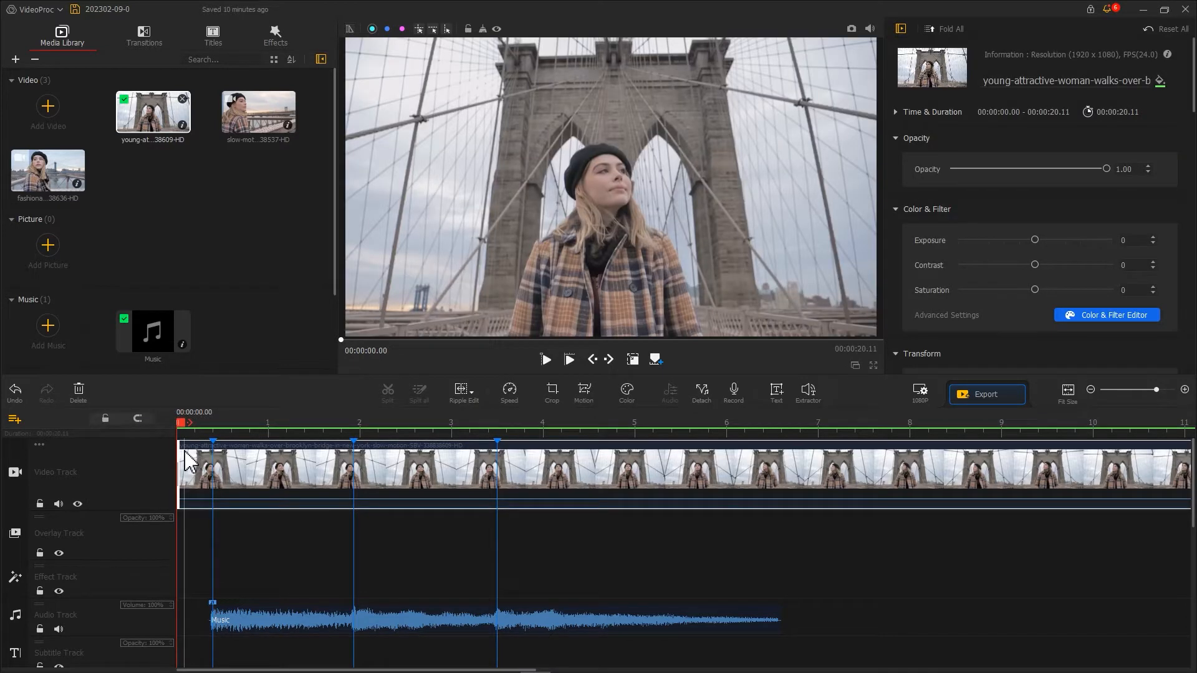
{"action": "left_click_drag", "start_coordinate": [183, 430], "coordinate": [203, 430]}
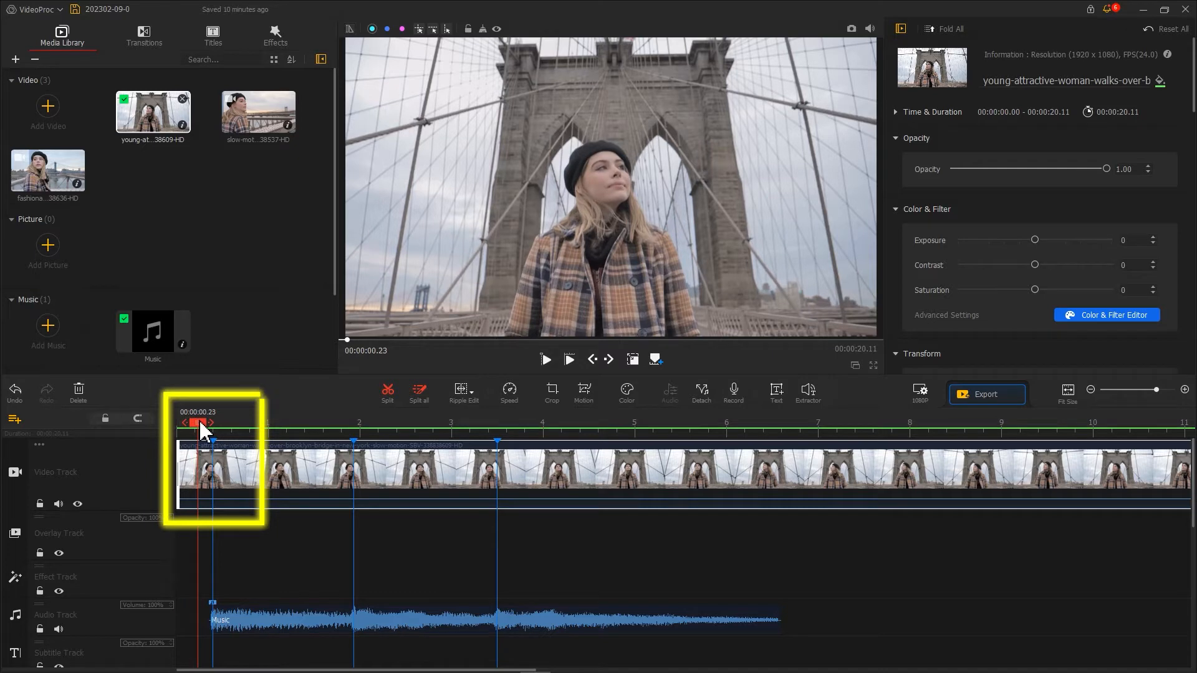
{"action": "left_click", "coordinate": [388, 397]}
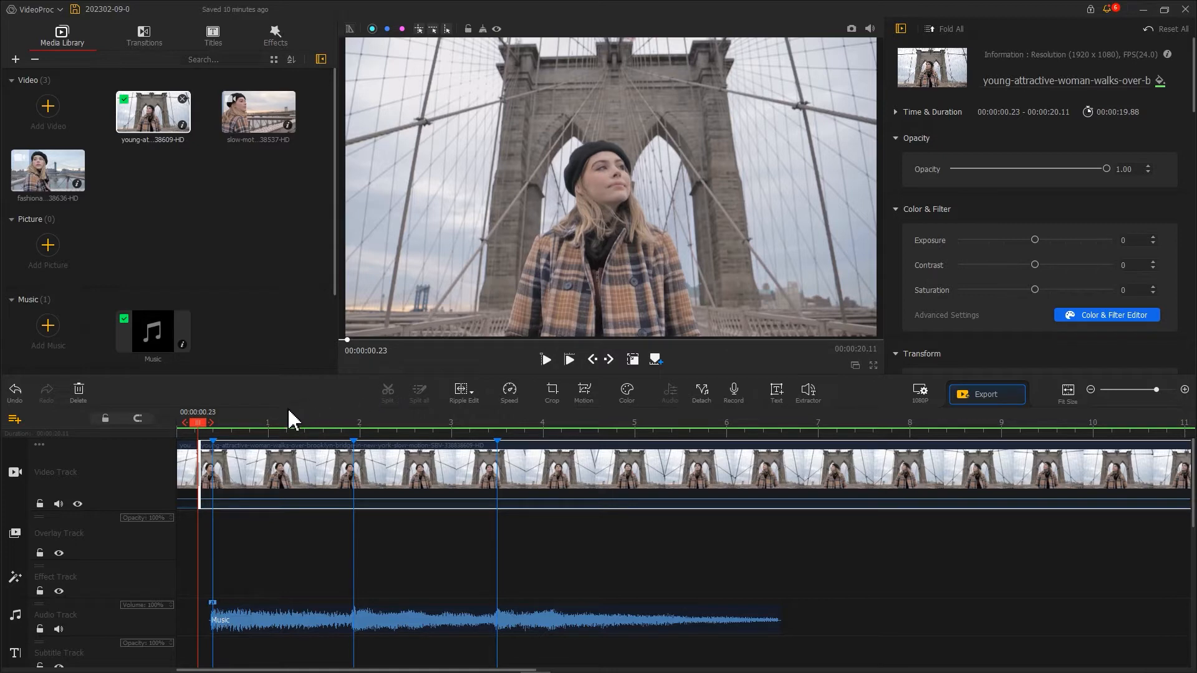
{"action": "left_click_drag", "start_coordinate": [199, 428], "coordinate": [478, 429]}
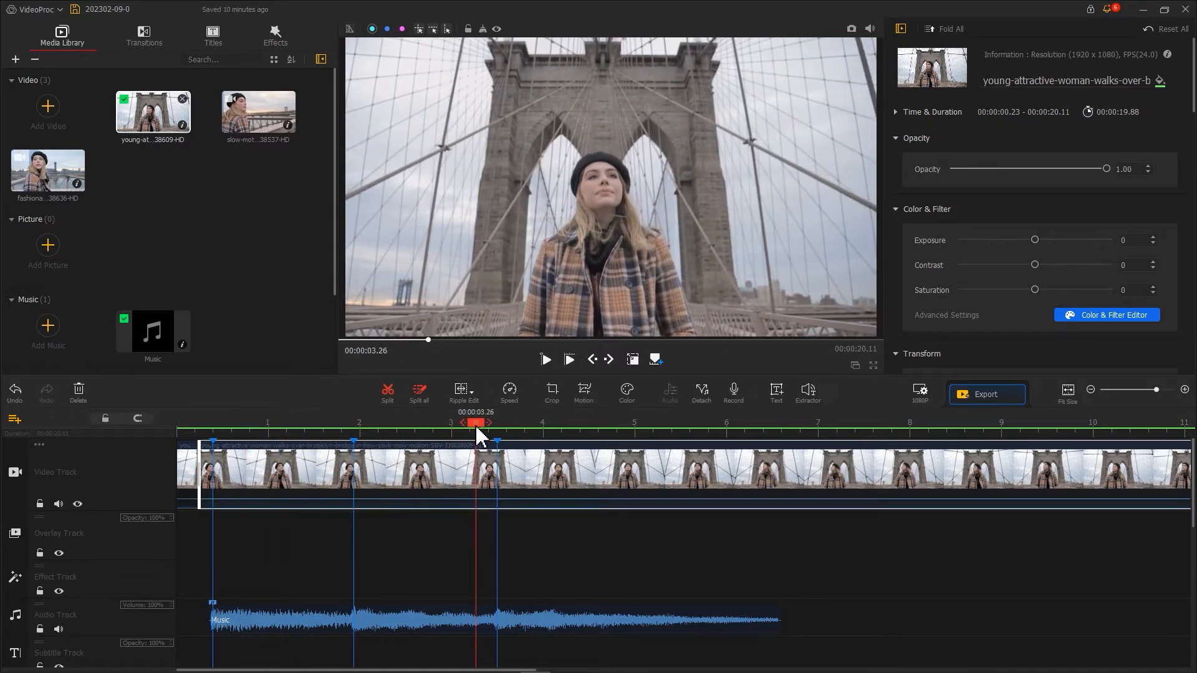
{"action": "left_click", "coordinate": [389, 393]}
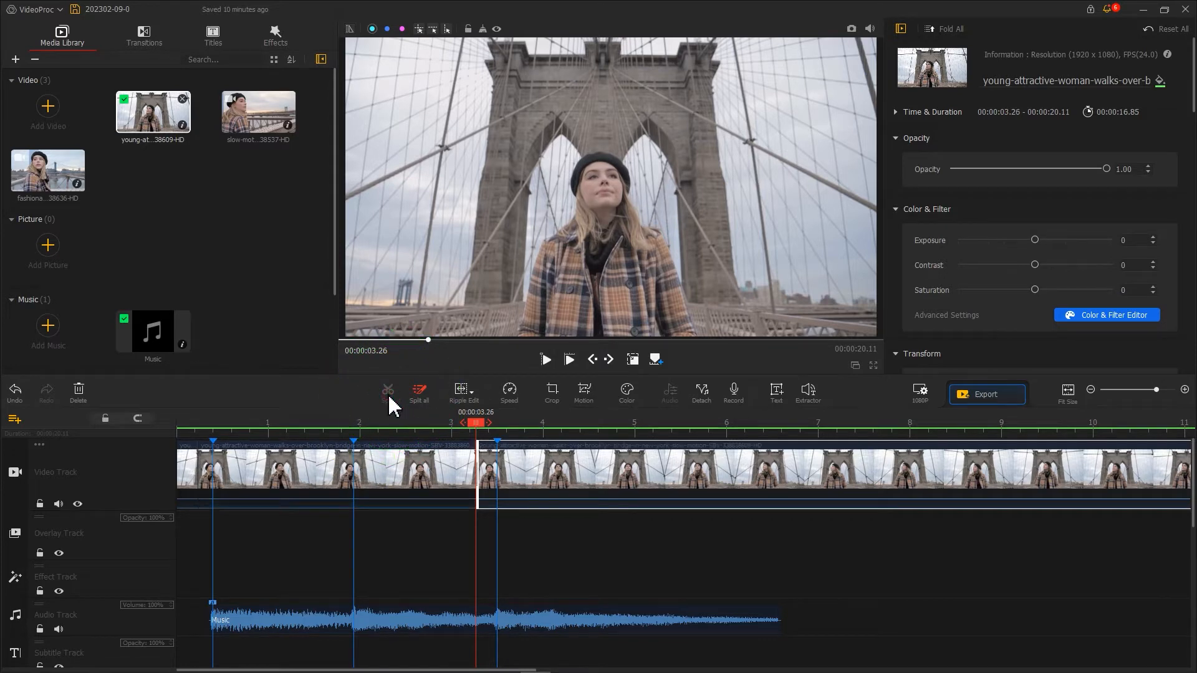
- Change the edit mode to Time Stretch and set the linear speed of the segment between the two splits to 8x
{"action": "left_click", "coordinate": [463, 404]}
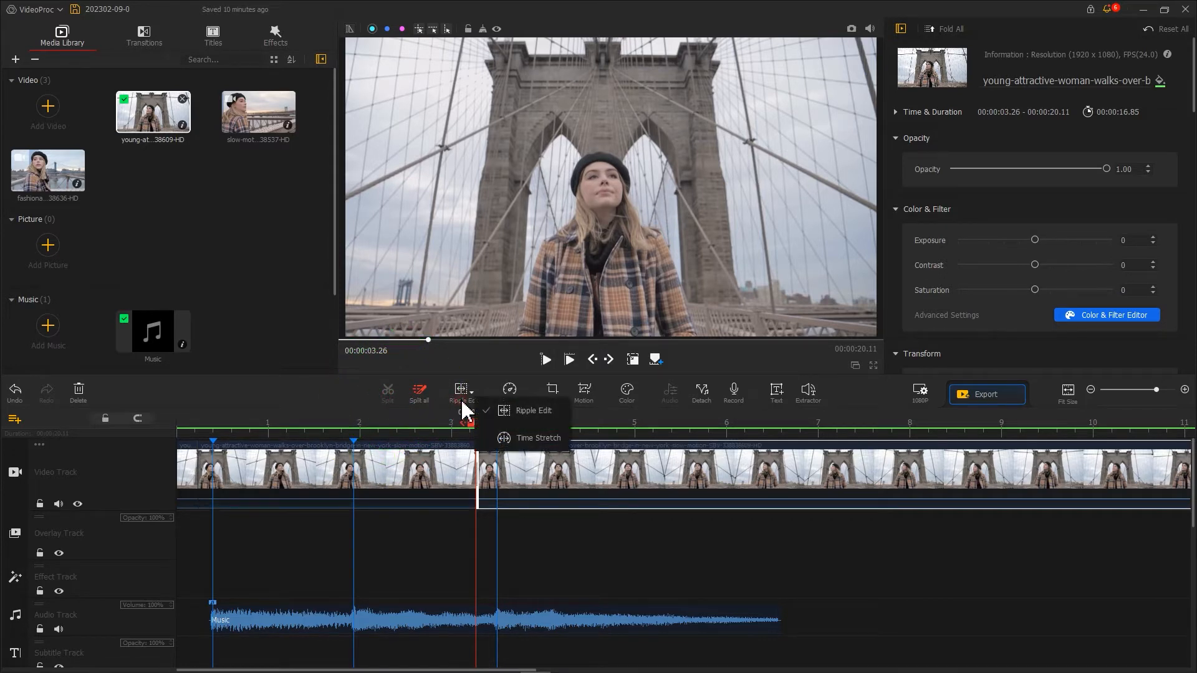
{"action": "left_click", "coordinate": [530, 438]}
{"action": "left_click", "coordinate": [408, 473]}
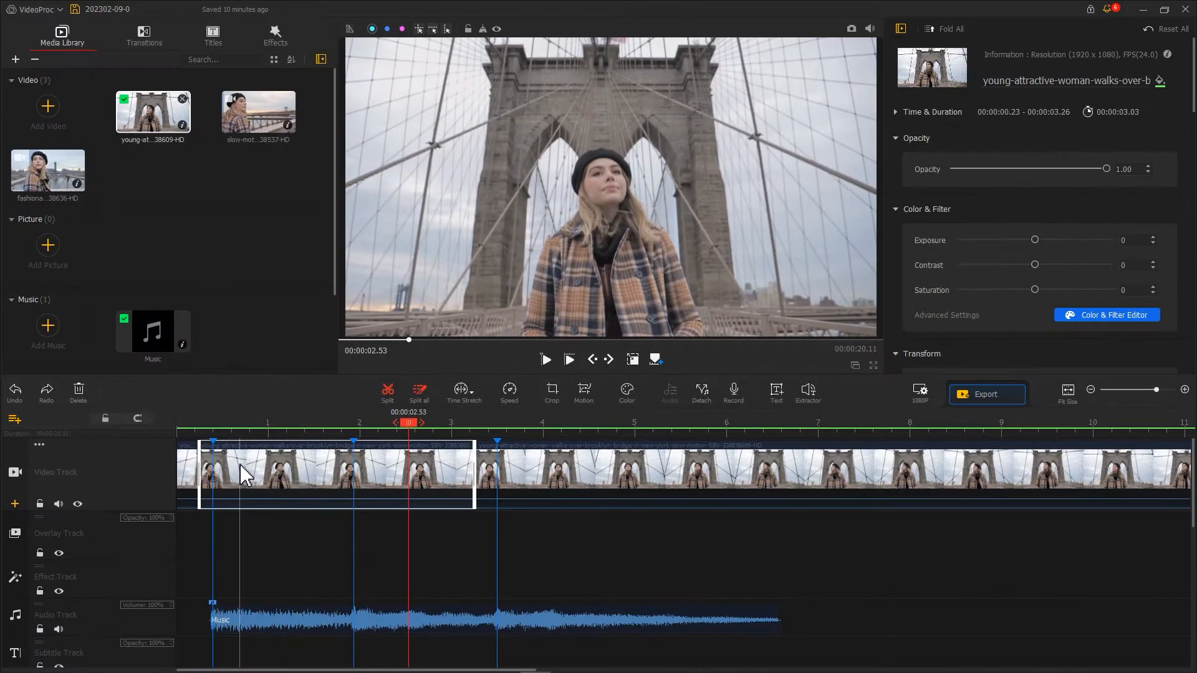
{"action": "left_click_drag", "start_coordinate": [1191, 100], "coordinate": [1193, 230]}
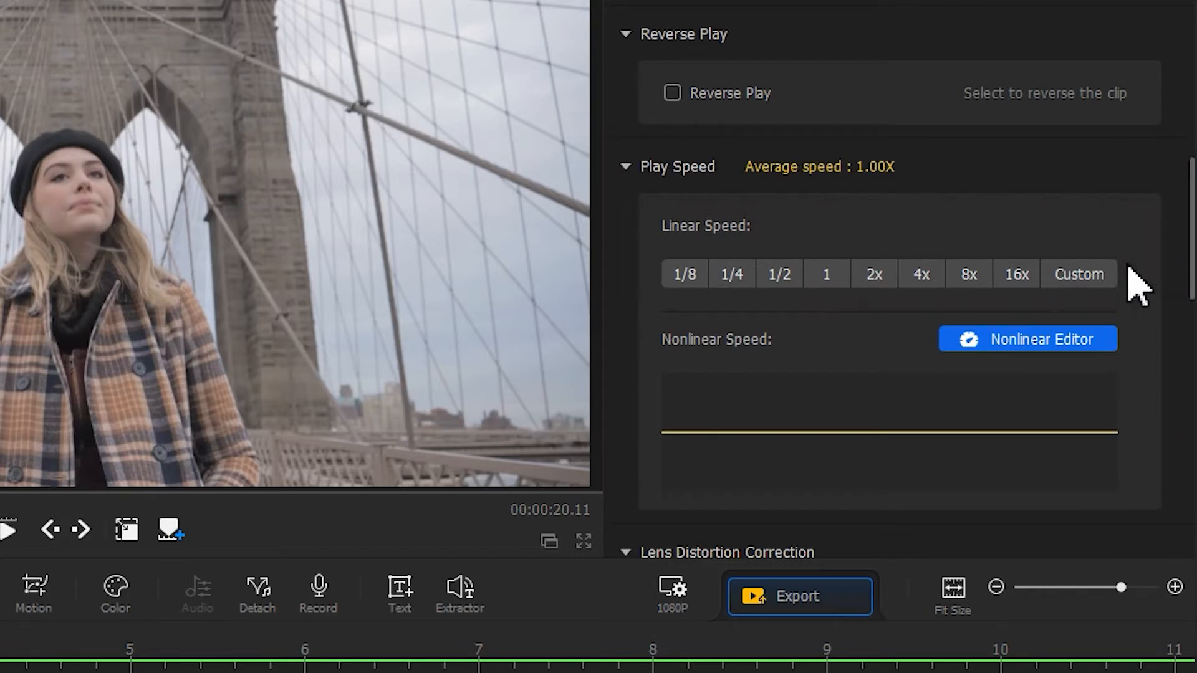
{"action": "left_click", "coordinate": [974, 279]}
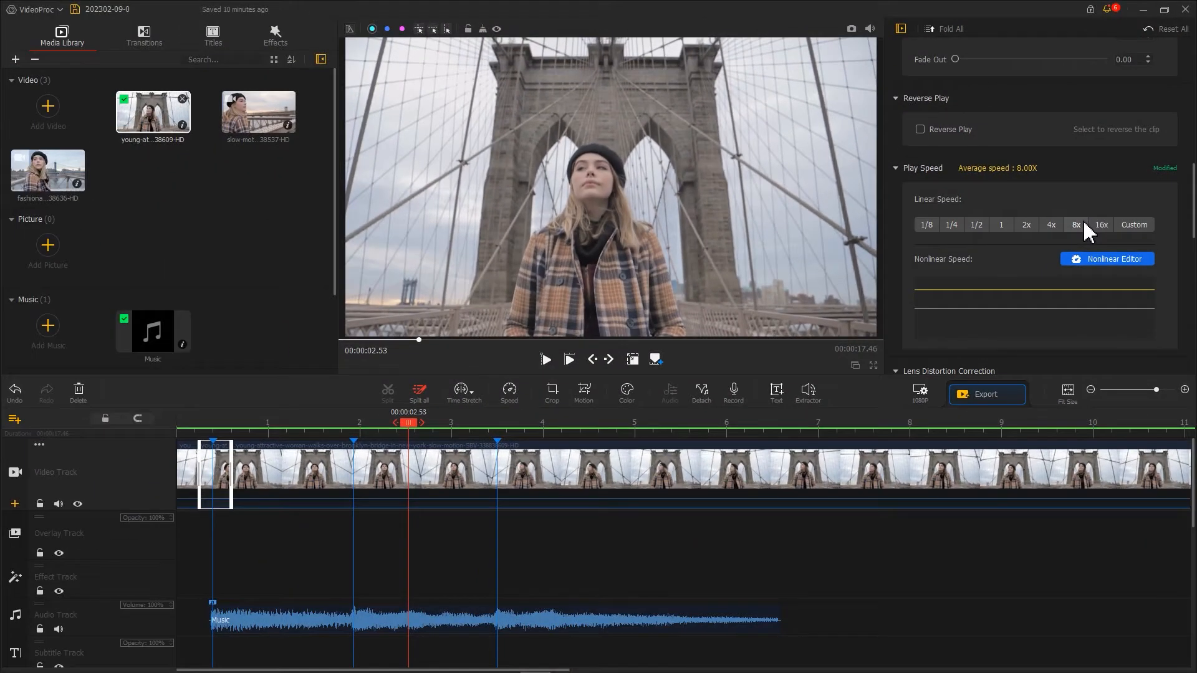
- Split out a segment around the second beat marker and time-stretch its end back to just past that marker
{"action": "left_click_drag", "start_coordinate": [408, 423], "coordinate": [579, 423]}
{"action": "left_click", "coordinate": [358, 460]}
{"action": "left_click", "coordinate": [387, 393]}
{"action": "left_click", "coordinate": [387, 393]}
{"action": "left_click_drag", "start_coordinate": [578, 465], "coordinate": [368, 464]}
- Split out a segment around the third beat marker and compress it so that it ends just past that marker
{"action": "left_click_drag", "start_coordinate": [369, 423], "coordinate": [826, 424]}
{"action": "left_click", "coordinate": [424, 462]}
{"action": "left_click", "coordinate": [387, 393]}
{"action": "left_click", "coordinate": [387, 392]}
{"action": "left_click_drag", "start_coordinate": [823, 467], "coordinate": [513, 444]}
- Split the video at the end of the music and delete the footage that extends past it
{"action": "left_click_drag", "start_coordinate": [744, 423], "coordinate": [781, 423]}
{"action": "left_click", "coordinate": [561, 464]}
{"action": "left_click", "coordinate": [388, 393]}
{"action": "left_click", "coordinate": [807, 473]}
{"action": "key", "text": "Delete"}
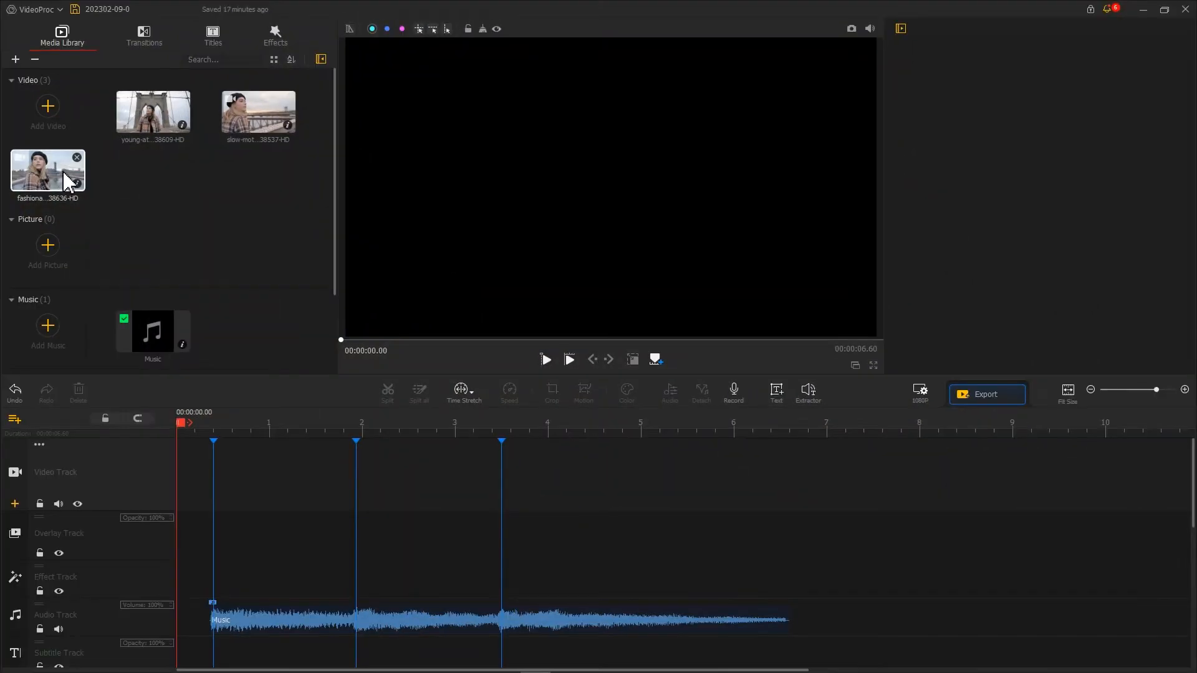
- Place the fashionable-woman clip at the start of the video track and add clip markers at the three music beats
{"action": "left_click_drag", "start_coordinate": [67, 182], "coordinate": [197, 457]}
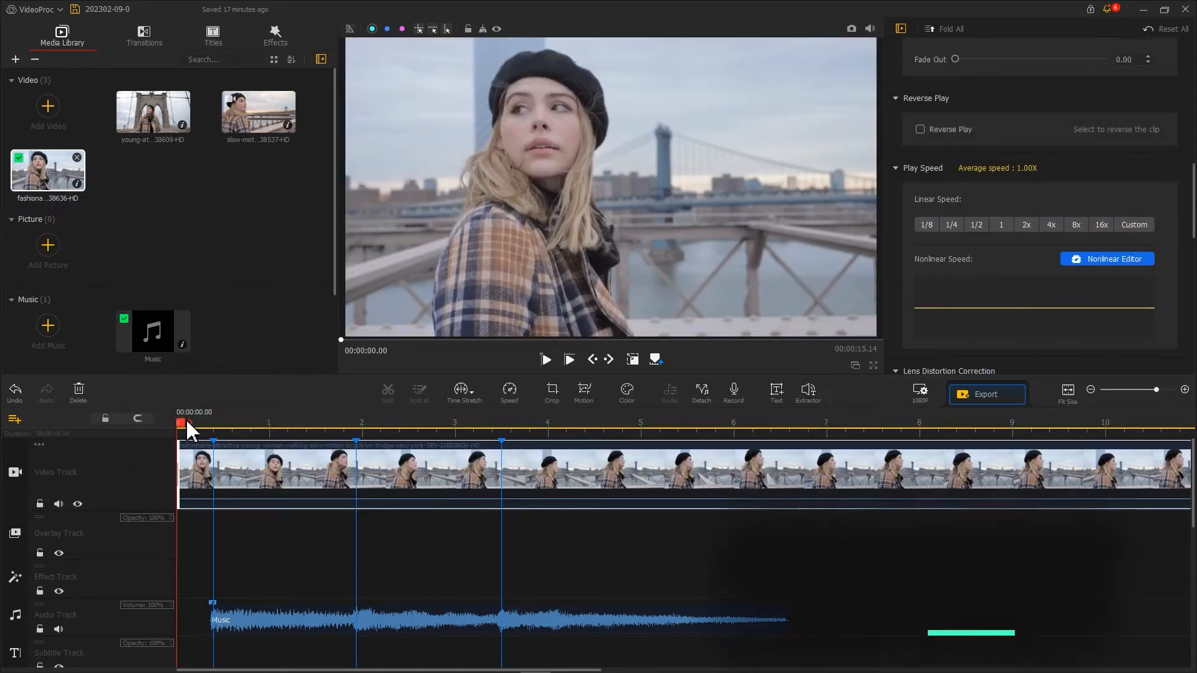
{"action": "left_click", "coordinate": [213, 424]}
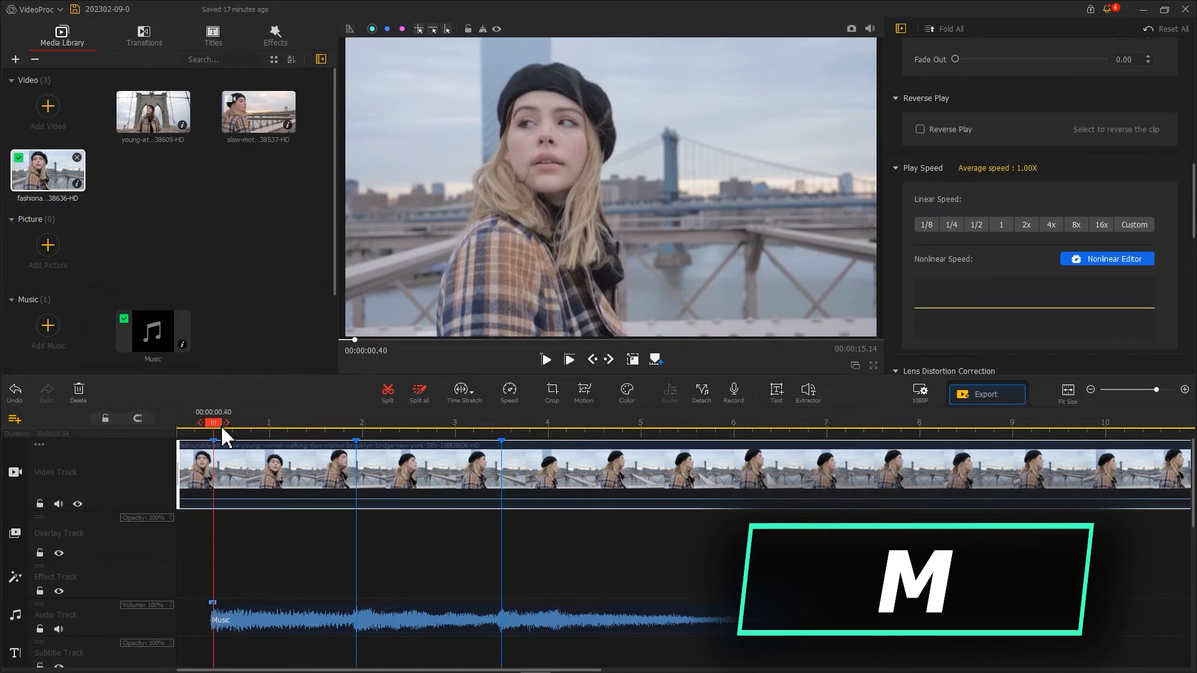
{"action": "left_click_drag", "start_coordinate": [214, 424], "coordinate": [504, 433]}
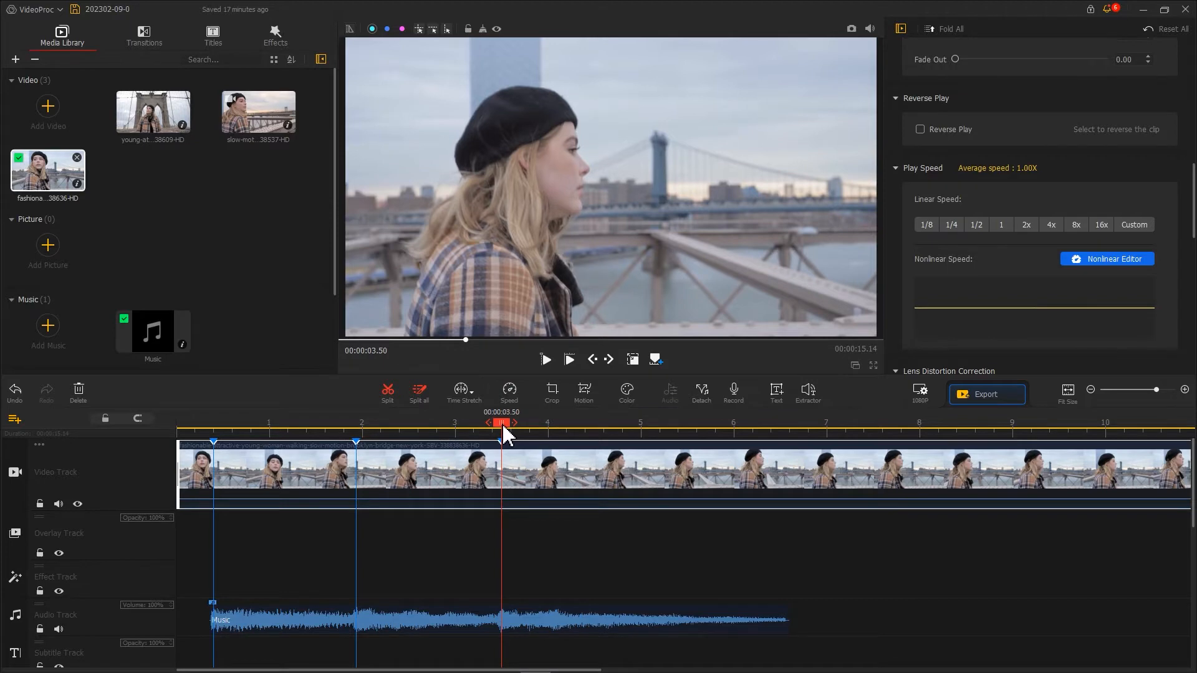
- Open the clip in the Motion Editor and add a full-frame keyframe at the first beat marker, 00:00:00.37
{"action": "left_click", "coordinate": [580, 394]}
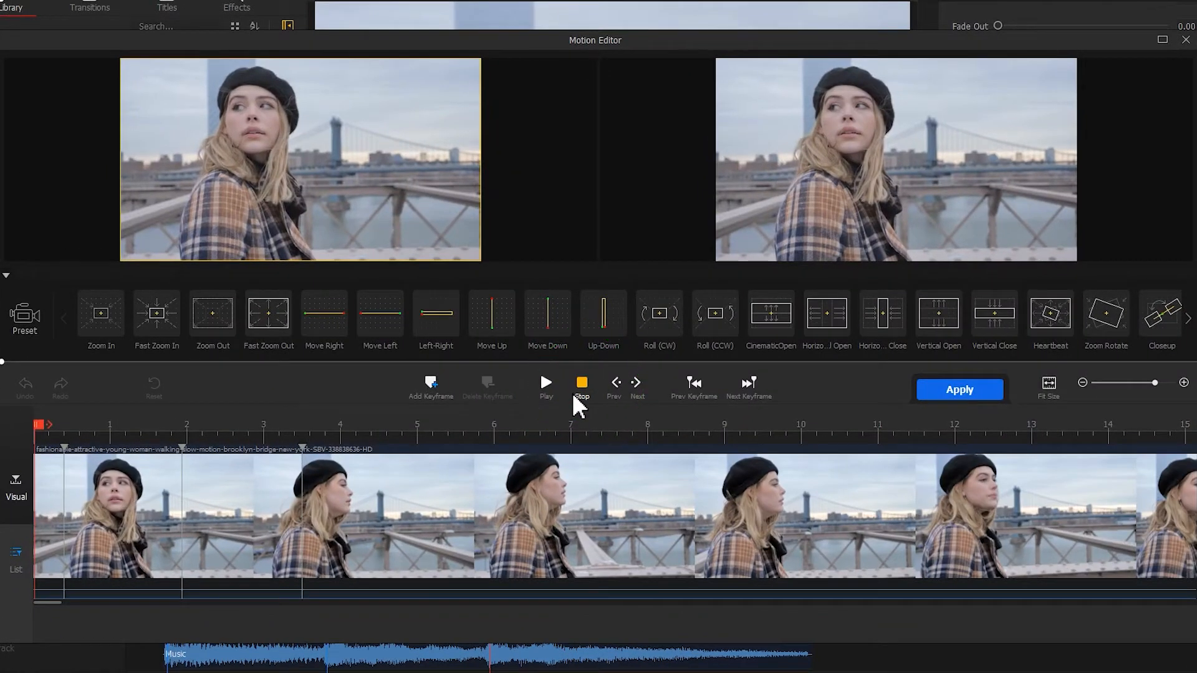
{"action": "left_click", "coordinate": [63, 430]}
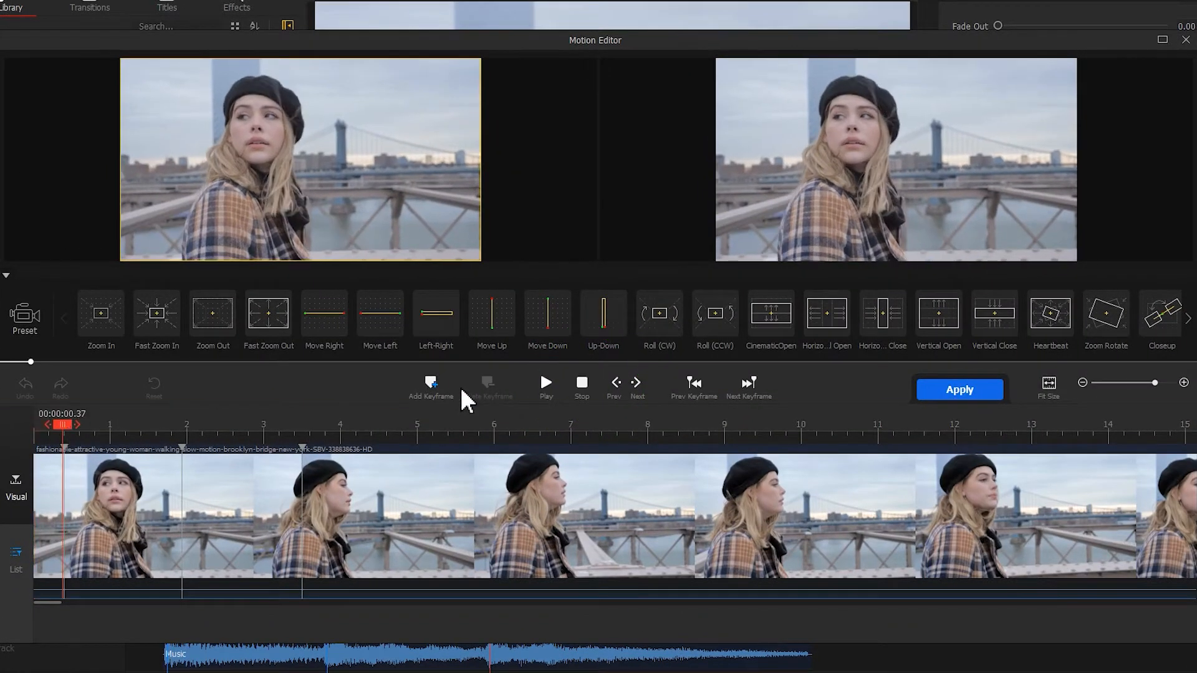
{"action": "left_click", "coordinate": [432, 385]}
{"action": "left_click_drag", "start_coordinate": [209, 208], "coordinate": [171, 247]}
{"action": "left_click", "coordinate": [212, 315]}
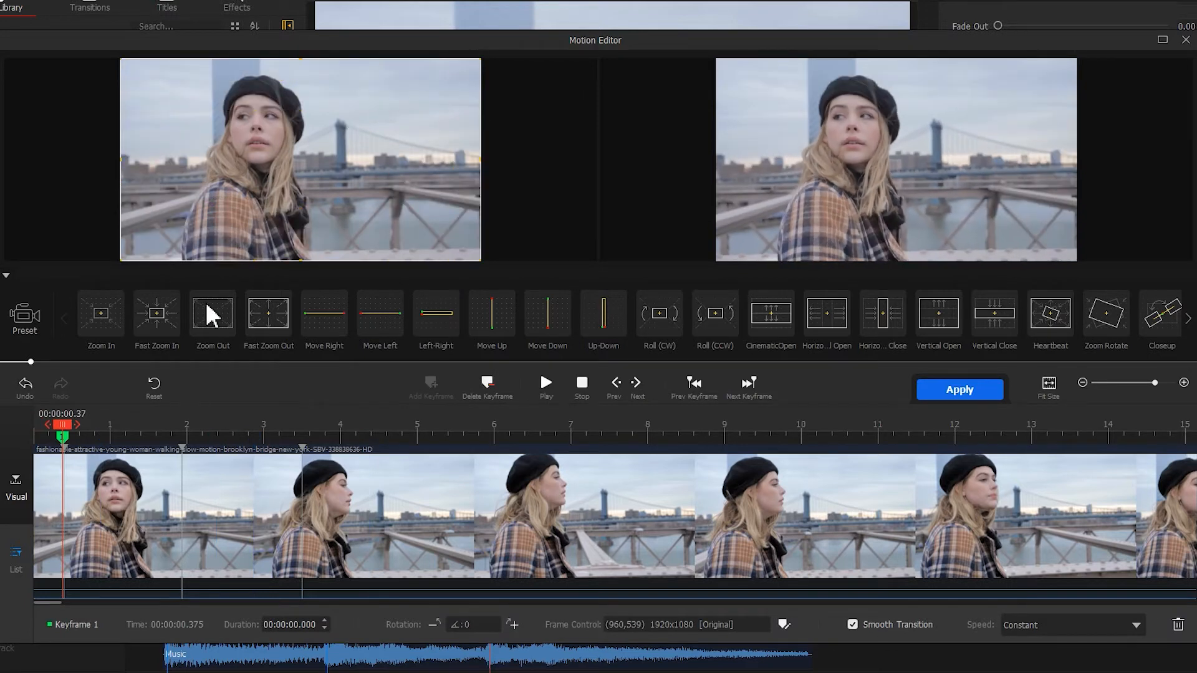
- Add a second keyframe at 00:00:00.75 and shrink its frame slightly to zoom in on the woman
{"action": "left_click_drag", "start_coordinate": [72, 424], "coordinate": [100, 424]}
{"action": "left_click", "coordinate": [431, 386]}
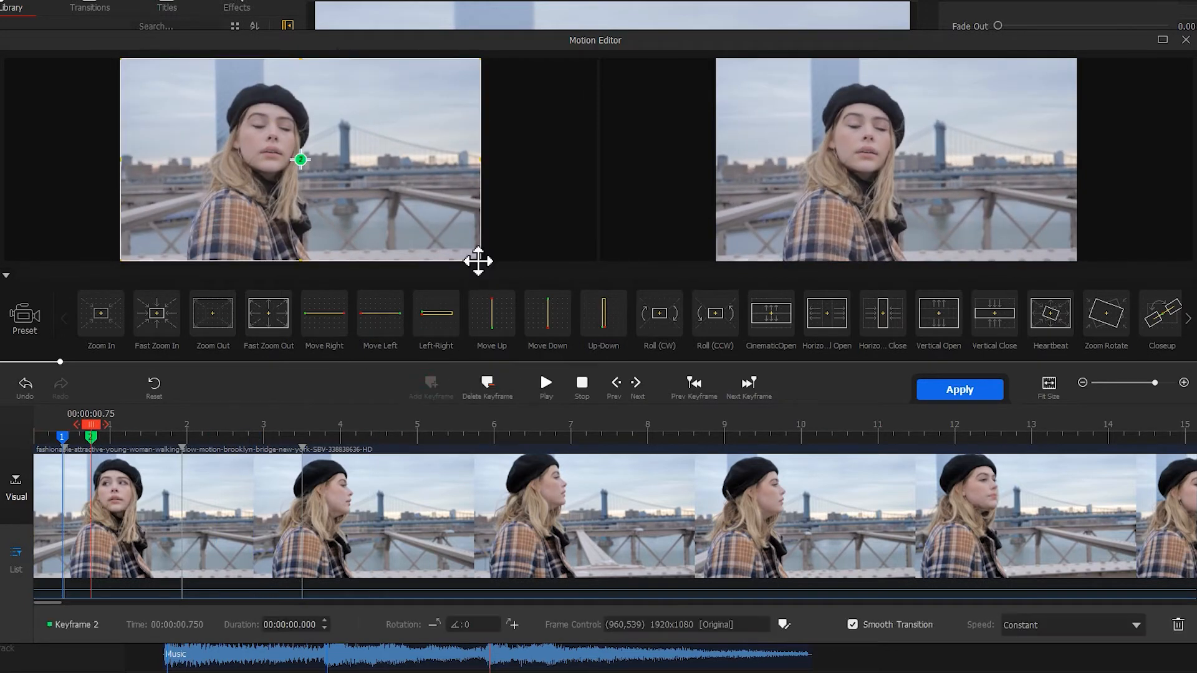
{"action": "left_click_drag", "start_coordinate": [473, 254], "coordinate": [447, 238]}
- Add keyframes at the second beat marker and just after it, shrinking the frame of the fourth keyframe further
{"action": "left_click_drag", "start_coordinate": [95, 424], "coordinate": [203, 424]}
{"action": "left_click", "coordinate": [424, 383]}
{"action": "left_click", "coordinate": [431, 381]}
{"action": "left_click_drag", "start_coordinate": [445, 240], "coordinate": [408, 219]}
- Add keyframes at the third beat marker, just after it with a smaller frame, and at the clip's end, 00:00:15.14
{"action": "left_click_drag", "start_coordinate": [200, 425], "coordinate": [321, 424]}
{"action": "left_click", "coordinate": [430, 385]}
{"action": "left_click_drag", "start_coordinate": [408, 220], "coordinate": [383, 216]}
{"action": "left_click_drag", "start_coordinate": [321, 424], "coordinate": [1193, 424]}
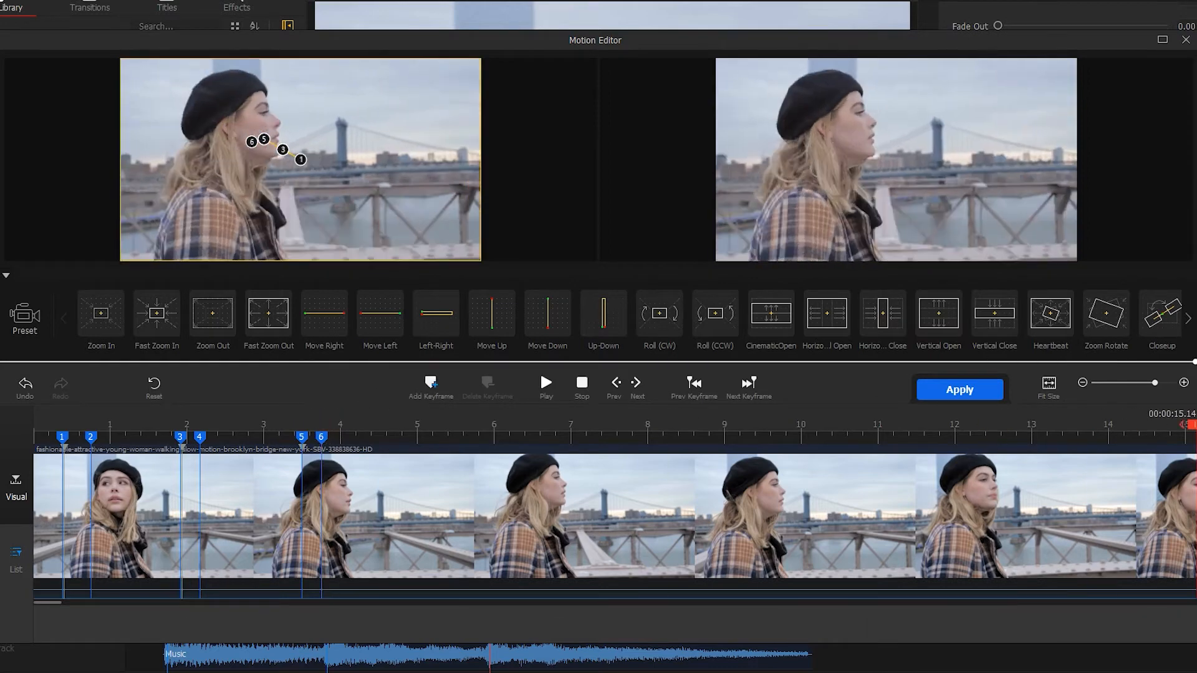
{"action": "left_click", "coordinate": [441, 388]}
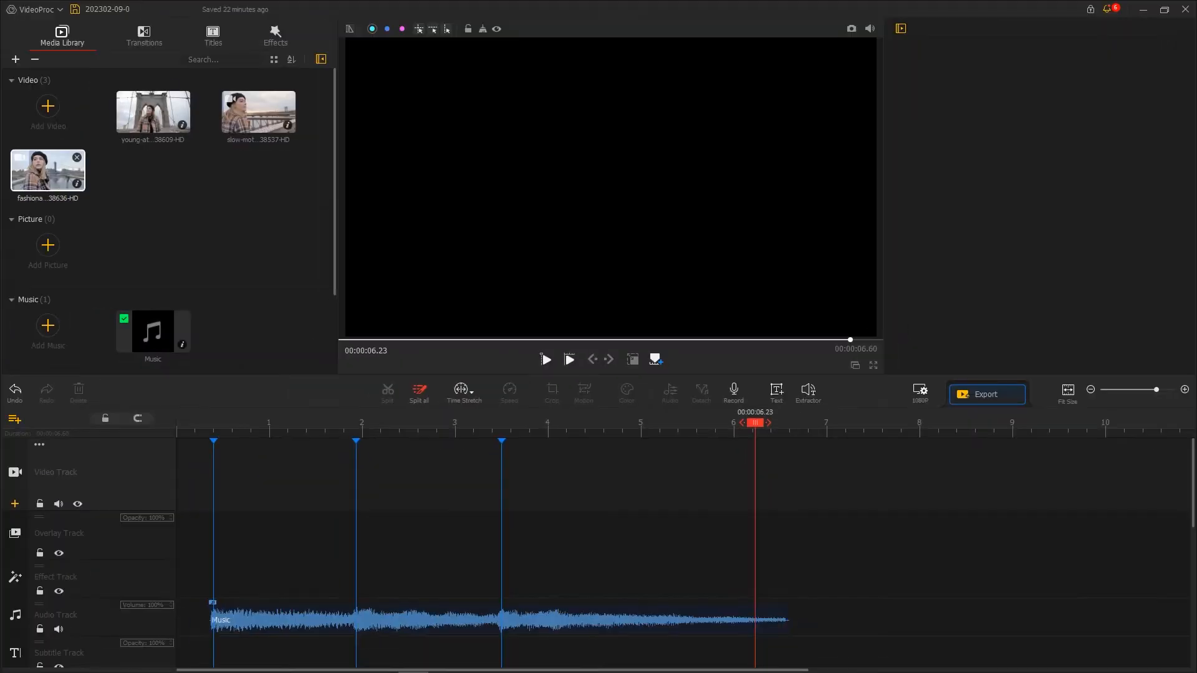
- Import the man-walking-at-sunset video into the media library and place it at the start of the video track
{"action": "left_click_drag", "start_coordinate": [841, 146], "coordinate": [237, 219]}
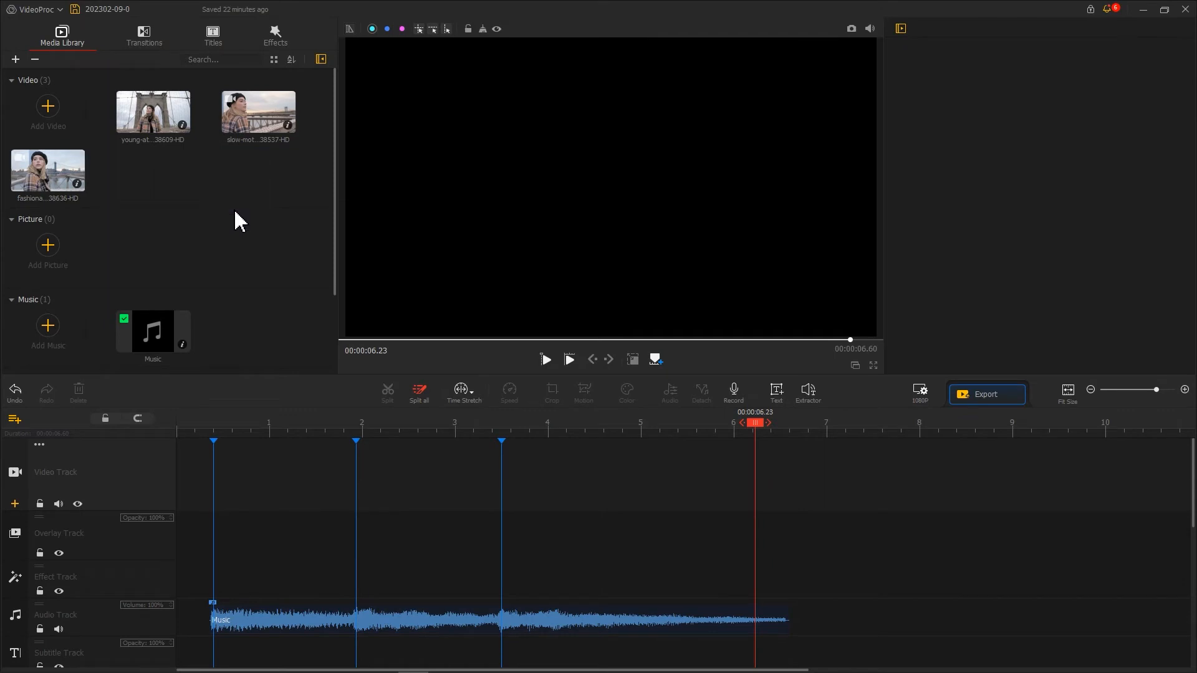
{"action": "left_click_drag", "start_coordinate": [187, 148], "coordinate": [208, 469]}
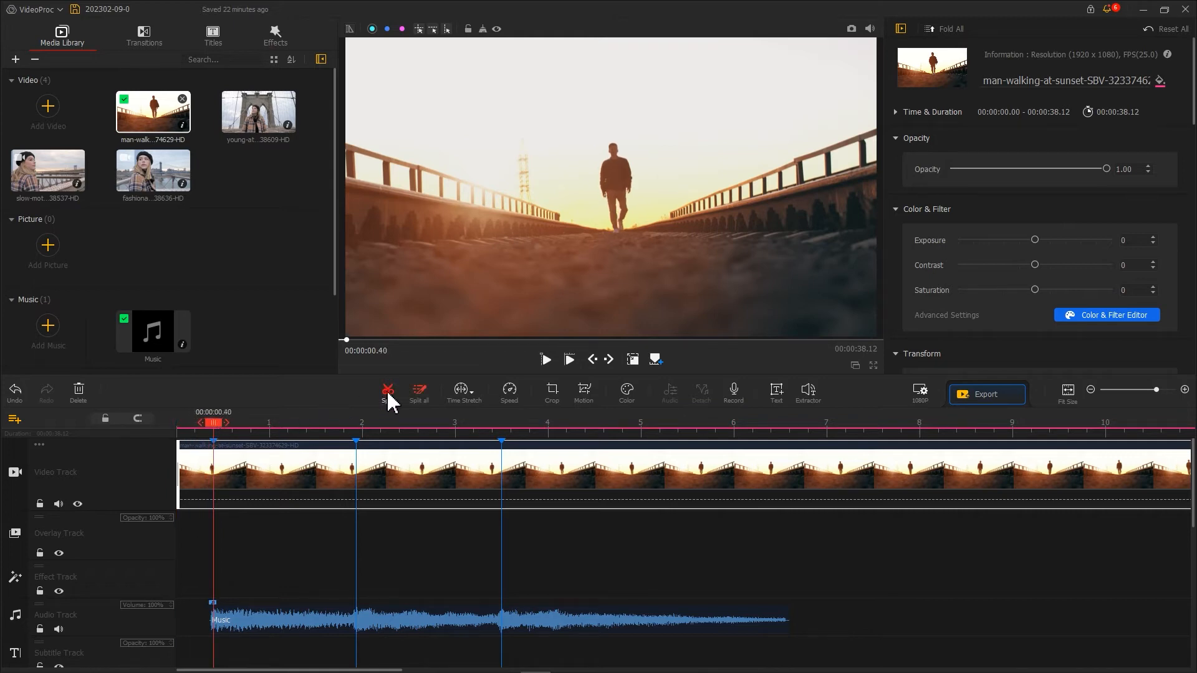
- Split the sunset clip at 00:00:00.40 and 00:00:03.80, and remove the section between the cuts, closing the gap
{"action": "left_click", "coordinate": [529, 432]}
{"action": "left_click", "coordinate": [387, 394]}
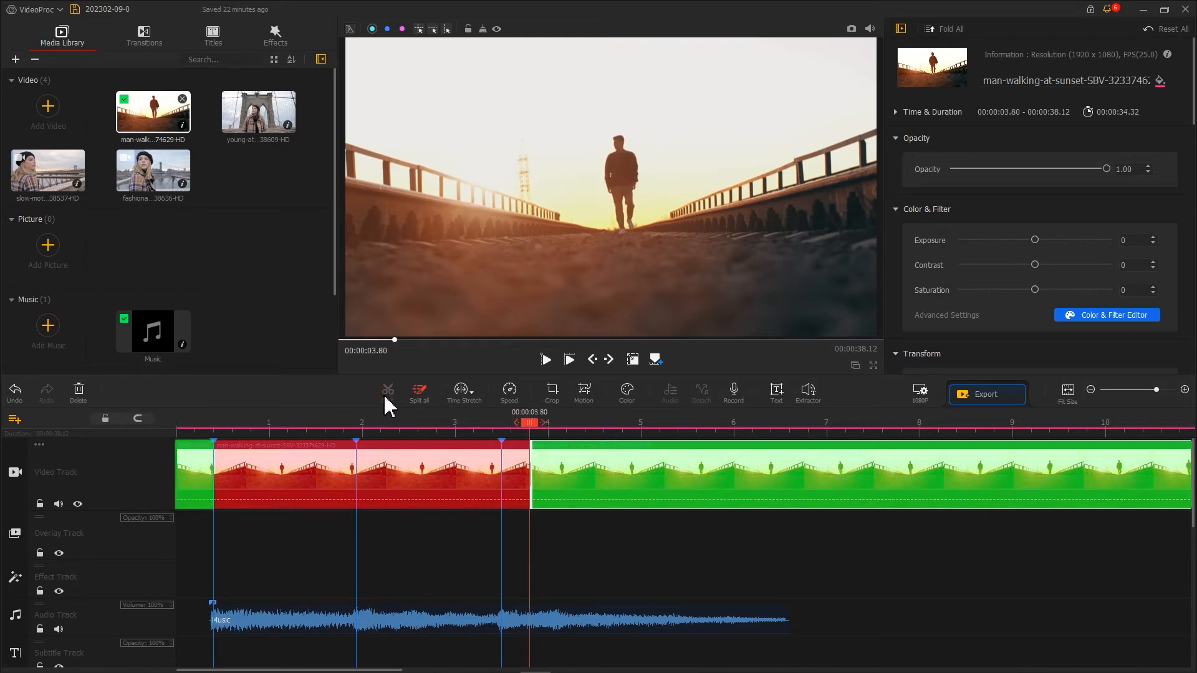
{"action": "right_click", "coordinate": [381, 481]}
{"action": "left_click", "coordinate": [405, 664]}
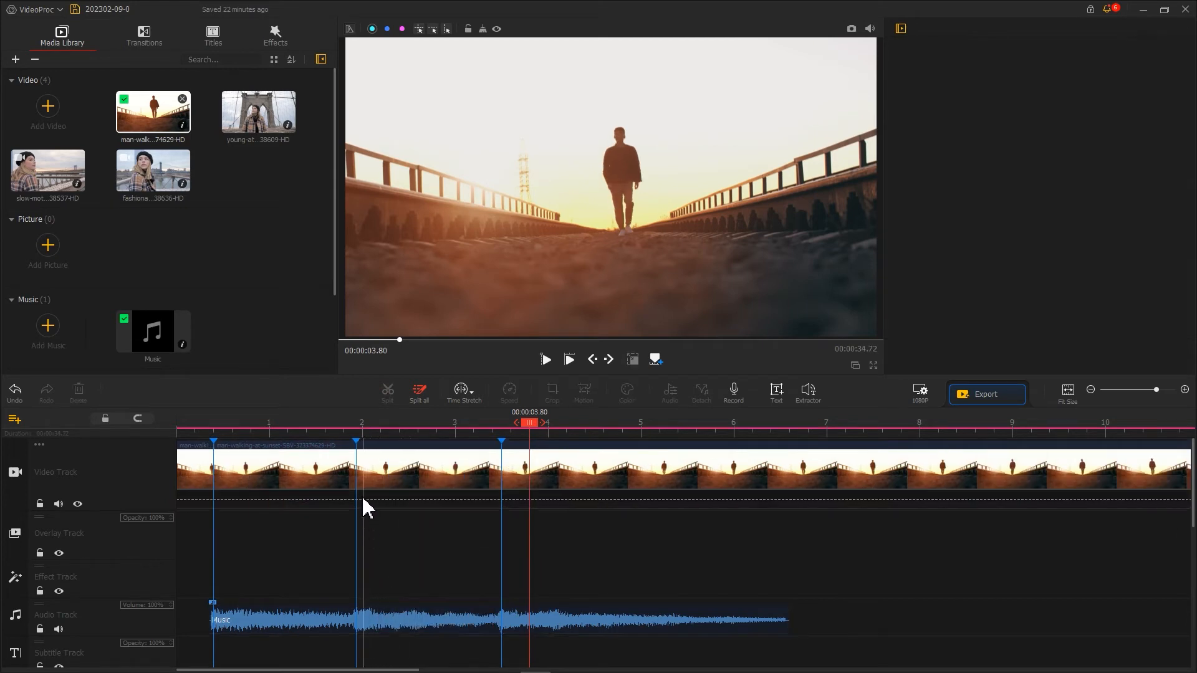
- Cut out a section of the walking footage starting at the second beat marker and close the gap
{"action": "left_click", "coordinate": [365, 428]}
{"action": "right_click", "coordinate": [530, 482]}
{"action": "left_click", "coordinate": [553, 665]}
- Cut out a section of the walking footage starting at the third beat marker, close the gap, and play back the jump cuts
{"action": "left_click_drag", "start_coordinate": [693, 423], "coordinate": [929, 423]}
{"action": "left_click", "coordinate": [388, 393]}
{"action": "left_click", "coordinate": [387, 393]}
{"action": "right_click", "coordinate": [709, 481]}
{"action": "left_click", "coordinate": [732, 665]}
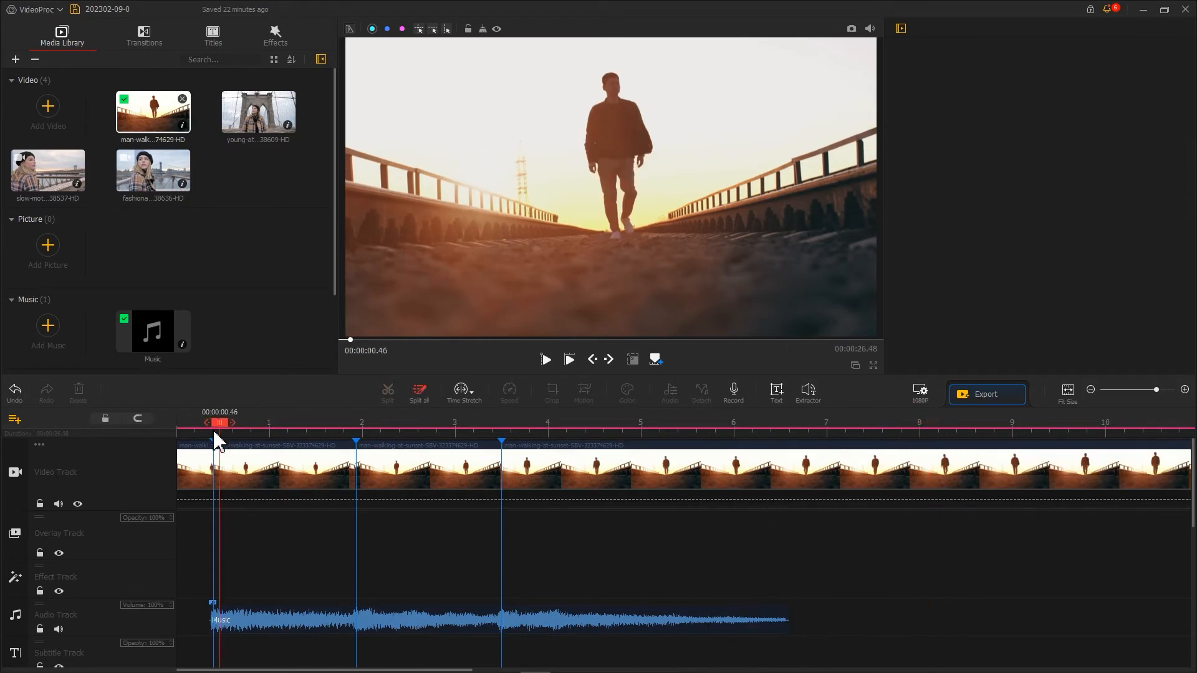
{"action": "key", "text": "space"}
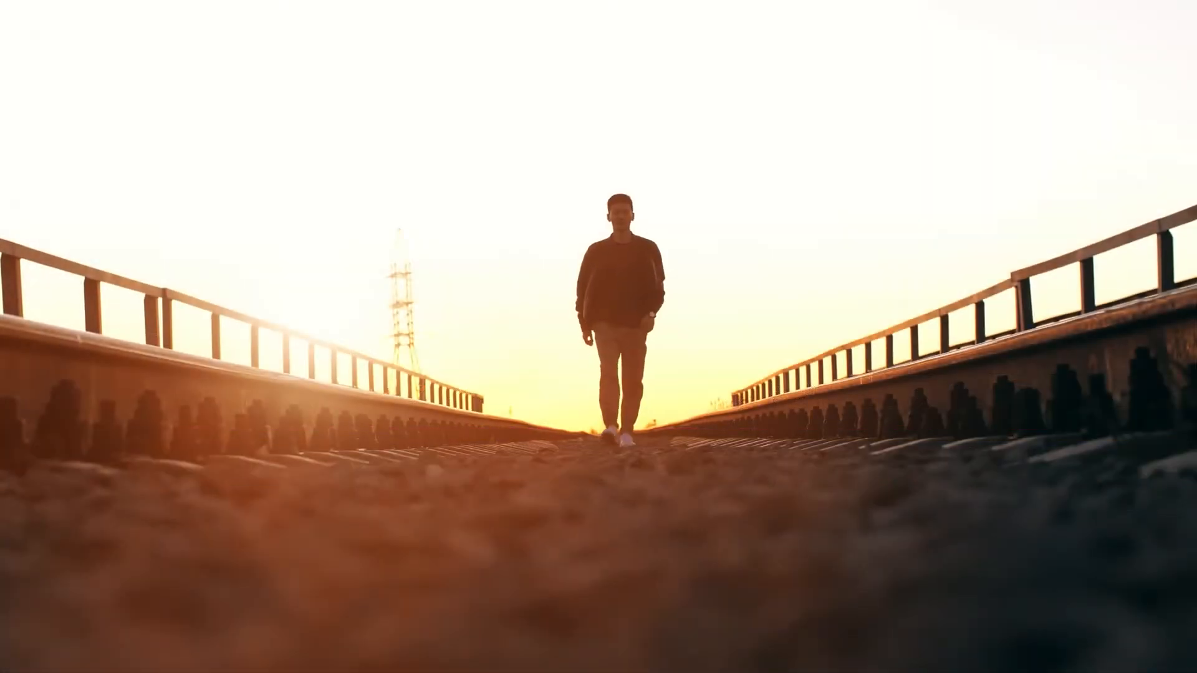